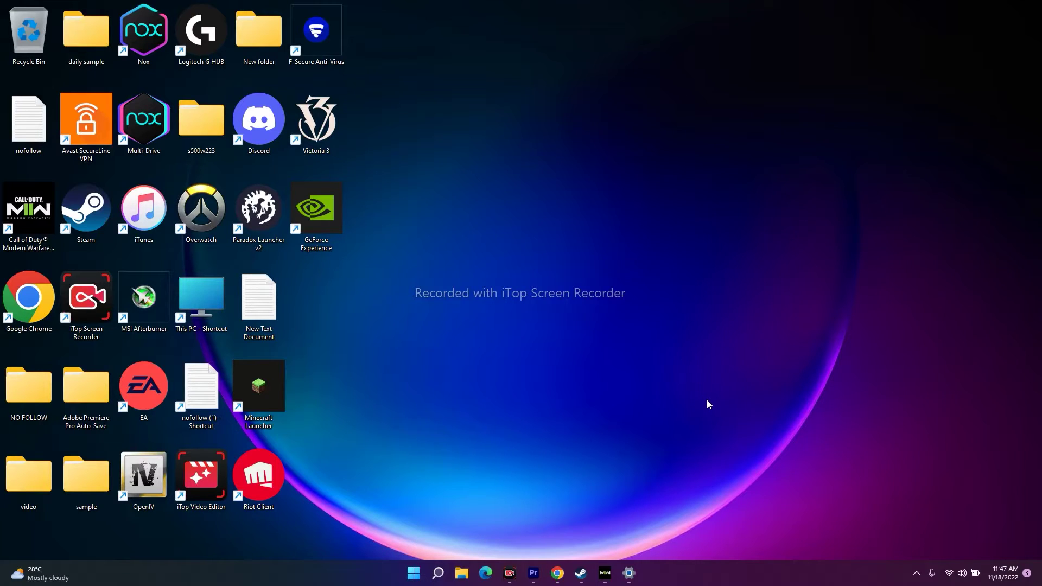
Step: Switch to Steam and the running Call of Duty game to view them, and return to the desktop and refresh it
click(581, 573)
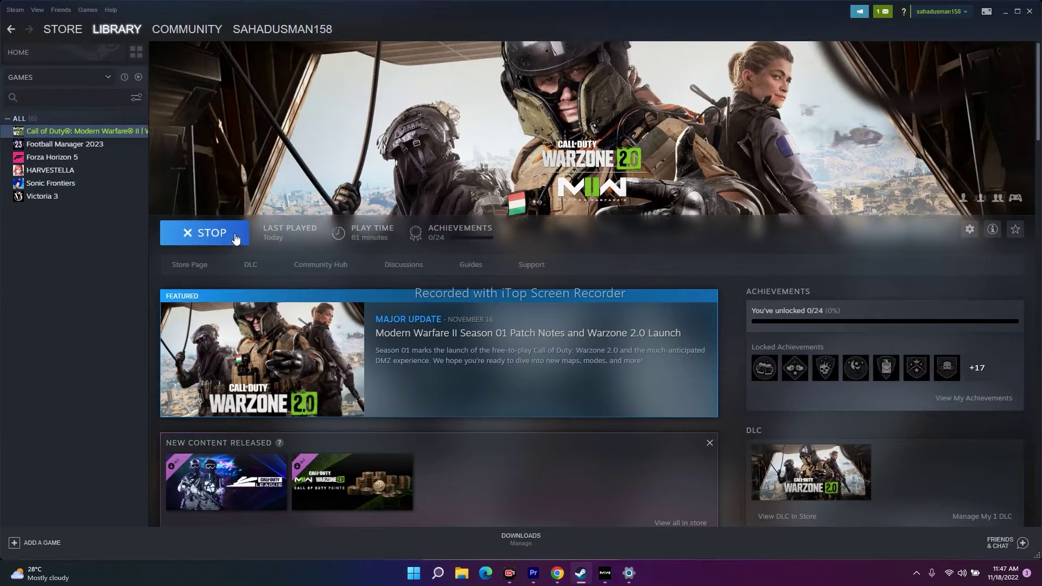
click(603, 574)
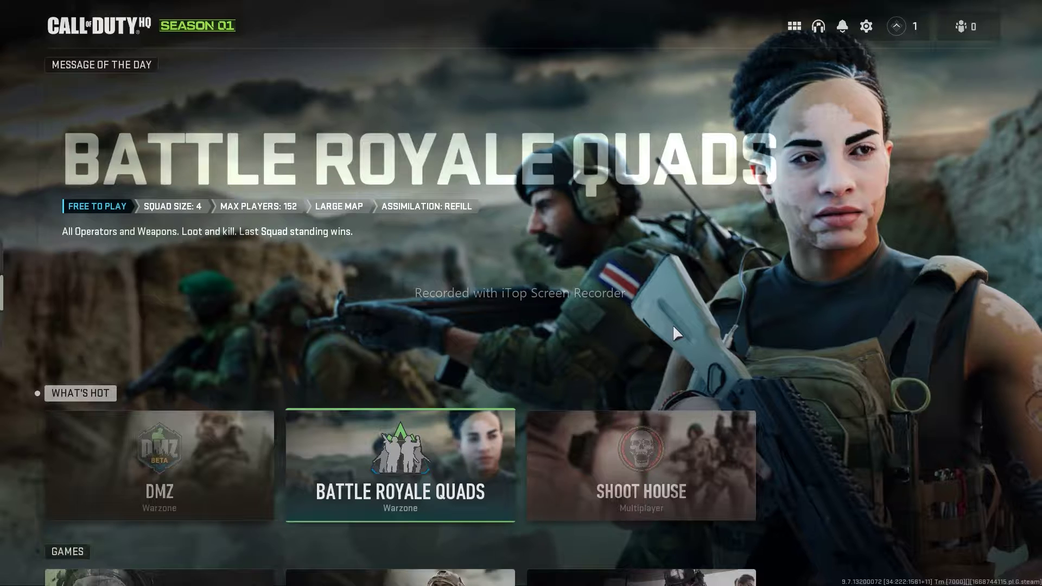
key(super)
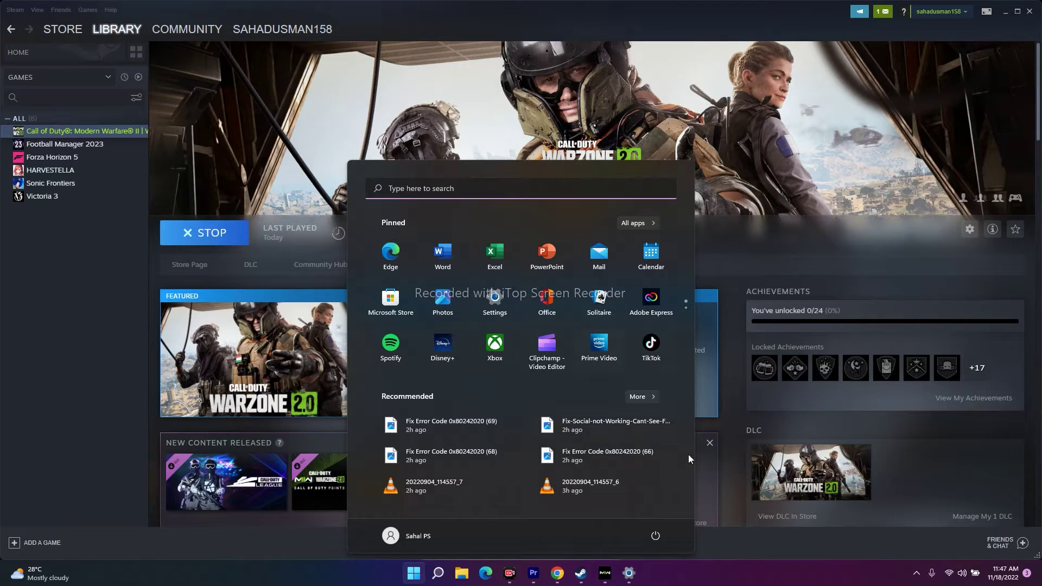
click(708, 583)
mouse_move(80, 22)
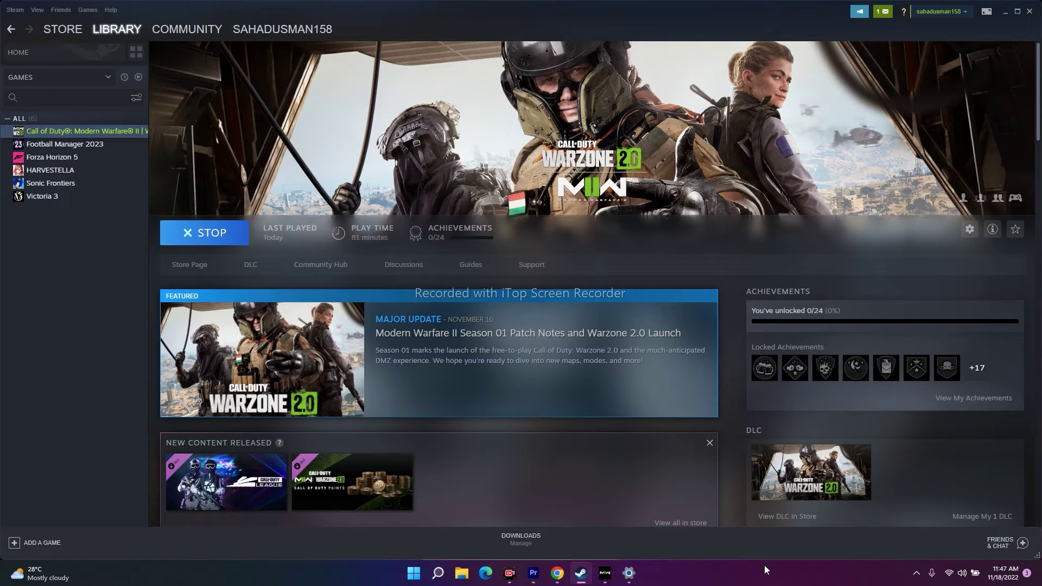
click(1006, 11)
right_click(590, 226)
click(633, 273)
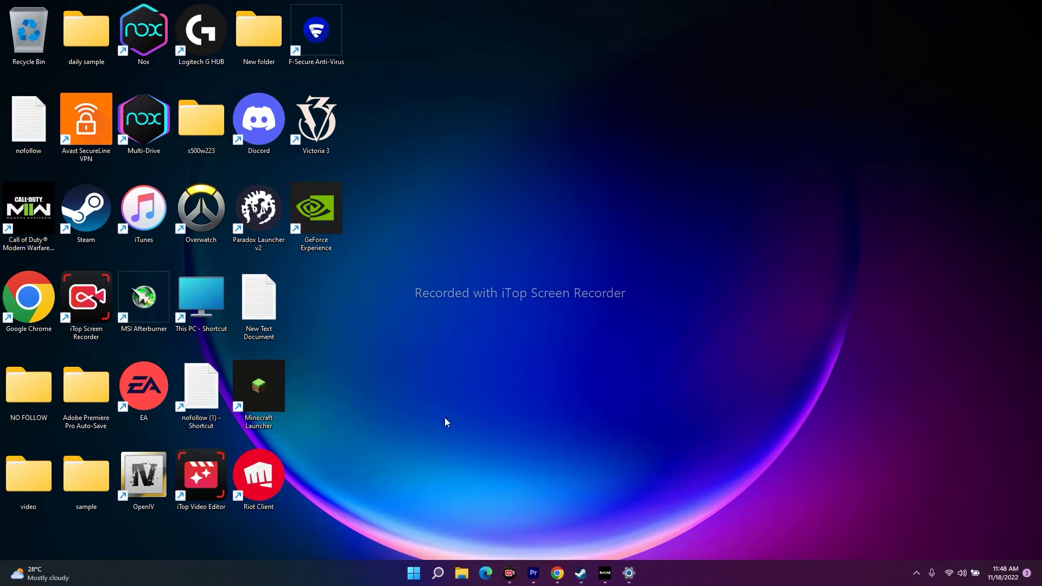
Step: Open Control Panel's Windows Defender Firewall list of allowed apps and find the Call of Duty entries
click(438, 572)
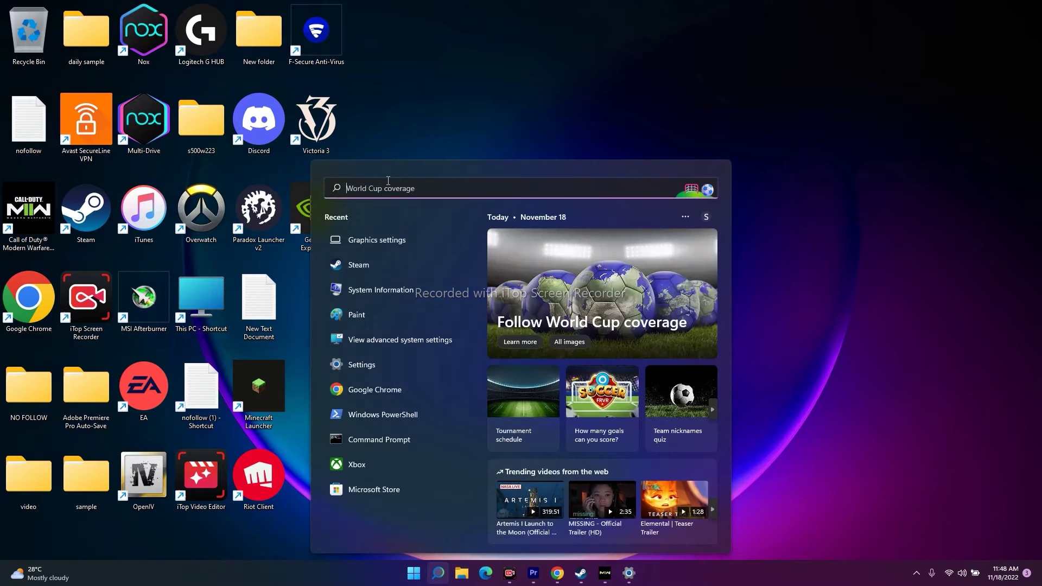
text(contr)
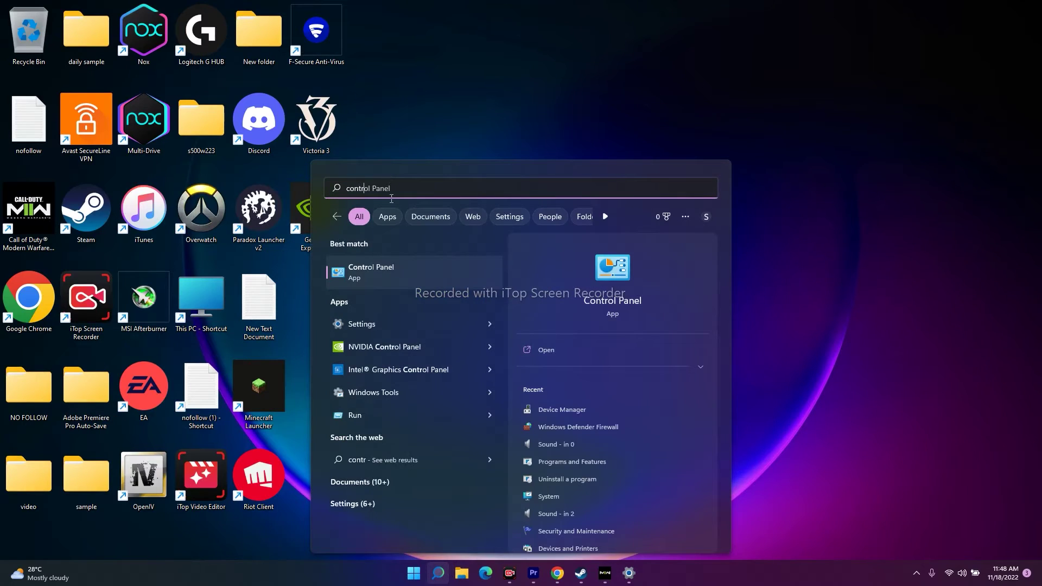
click(388, 266)
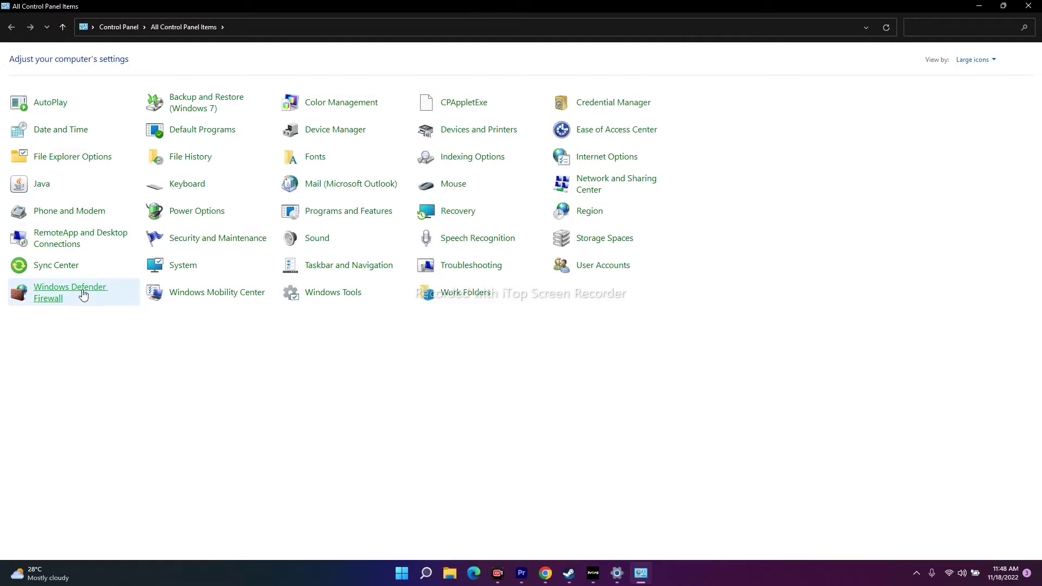
click(85, 292)
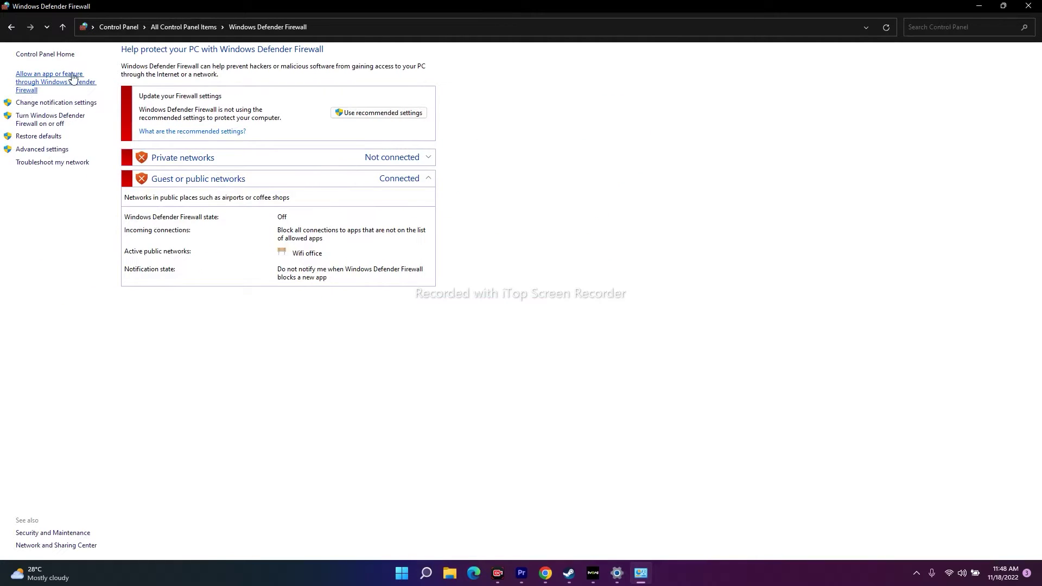
click(29, 85)
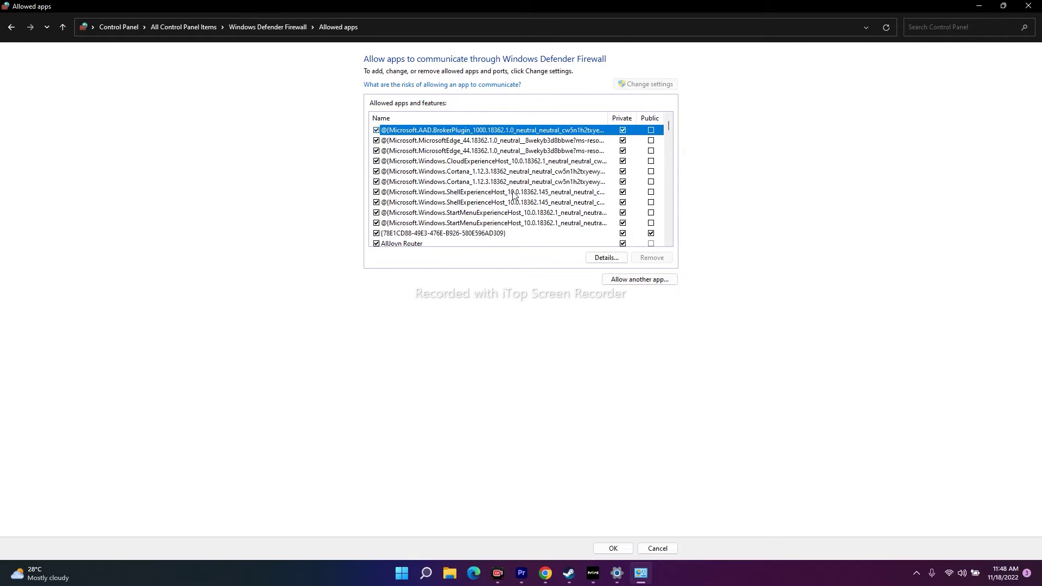
scroll(505, 175, down, 8)
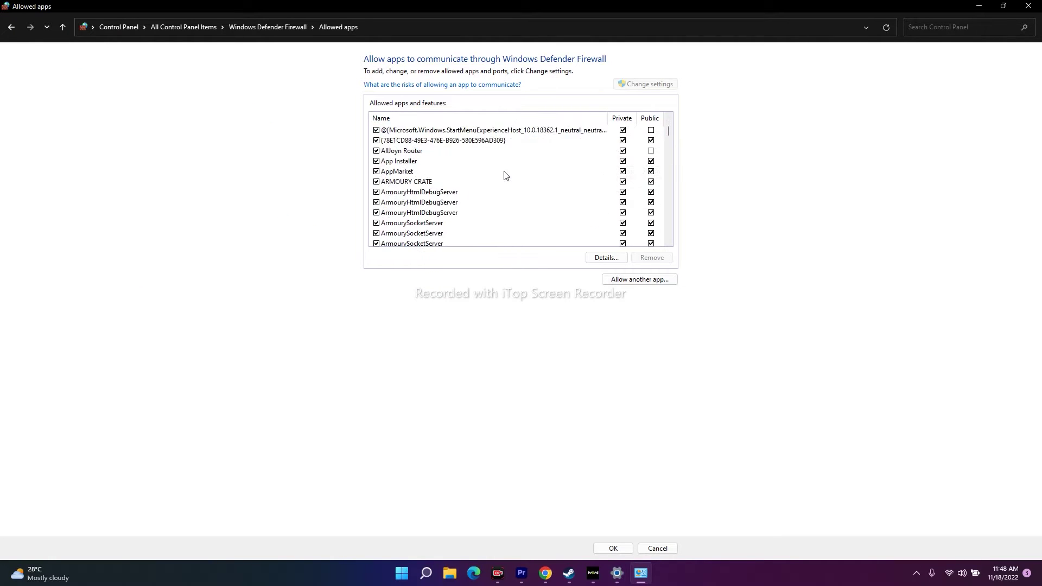
scroll(500, 175, down, 3)
scroll(495, 181, up, 1)
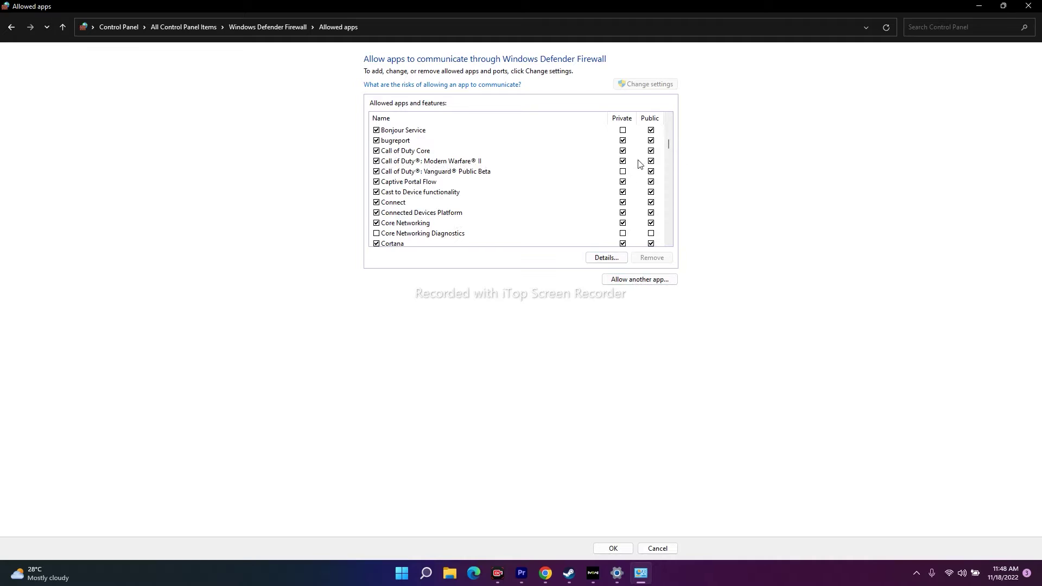
Step: Start allowing another app through the firewall and browse to the Steam folder in C:\Program Files (x86)
click(636, 280)
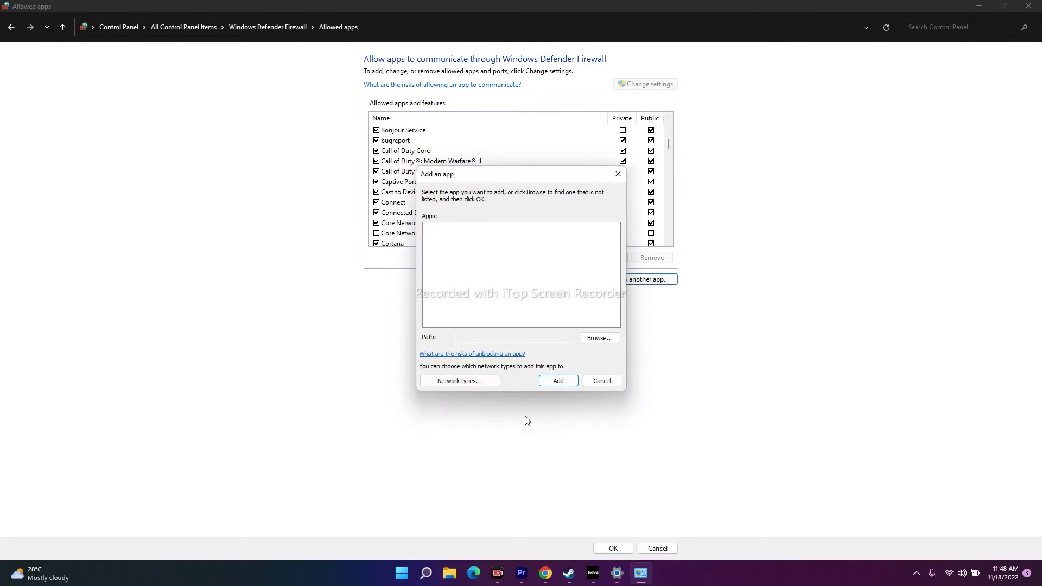
click(593, 340)
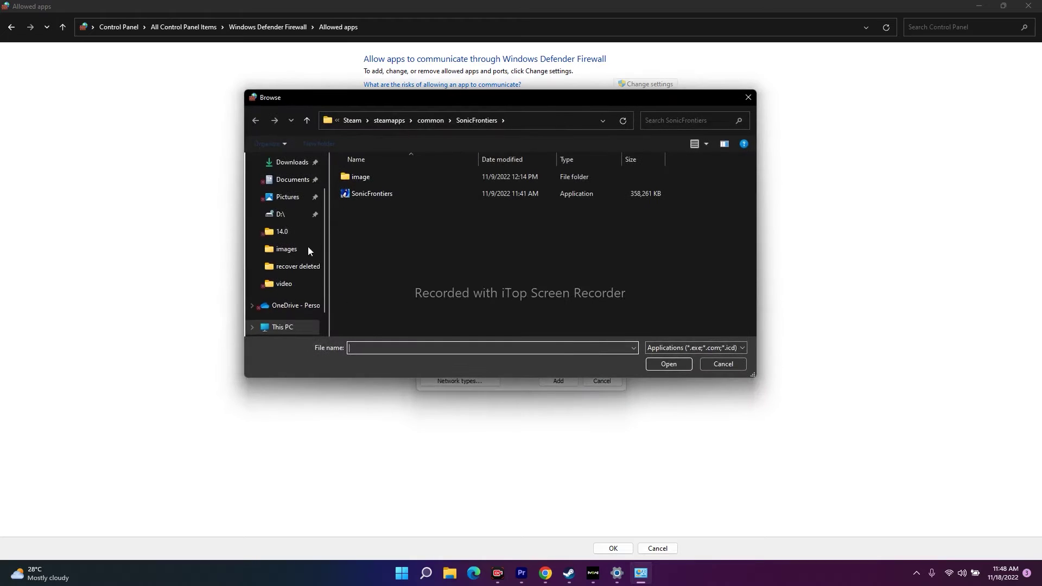
scroll(304, 247, down, 1)
click(301, 298)
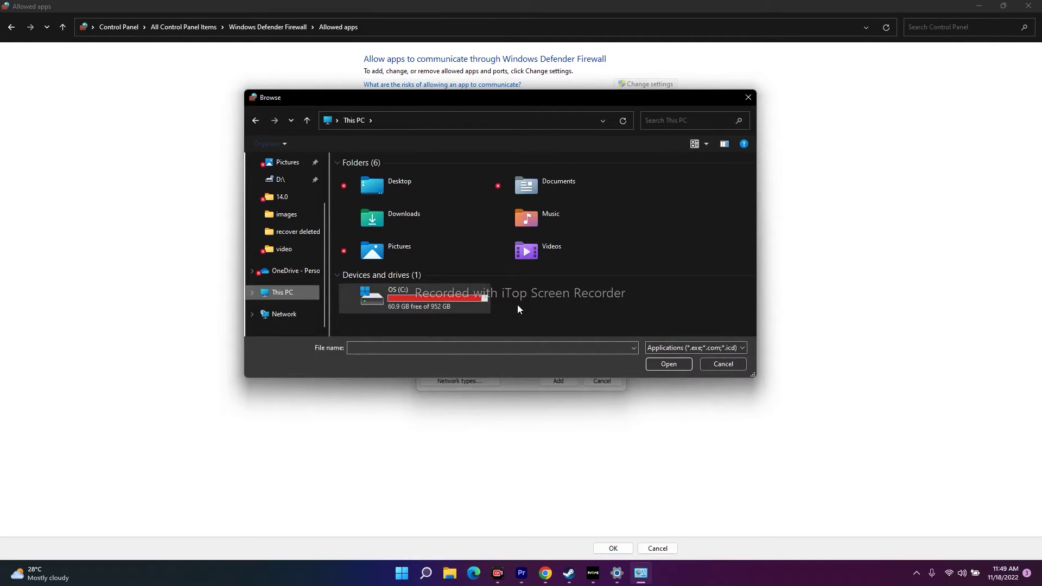
double_click(421, 296)
scroll(395, 224, down, 3)
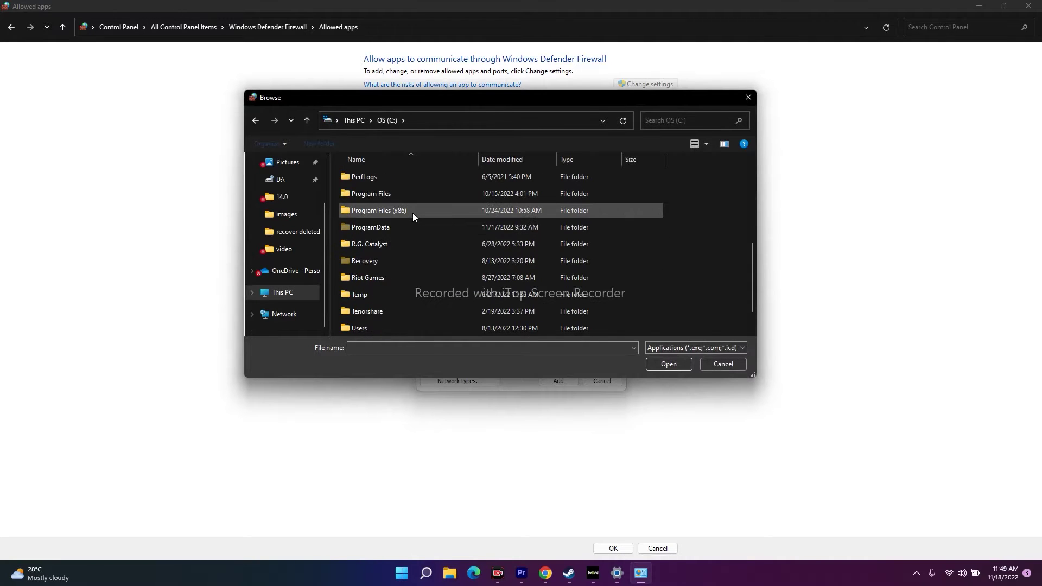
double_click(413, 213)
scroll(397, 246, down, 1)
scroll(396, 246, down, 9)
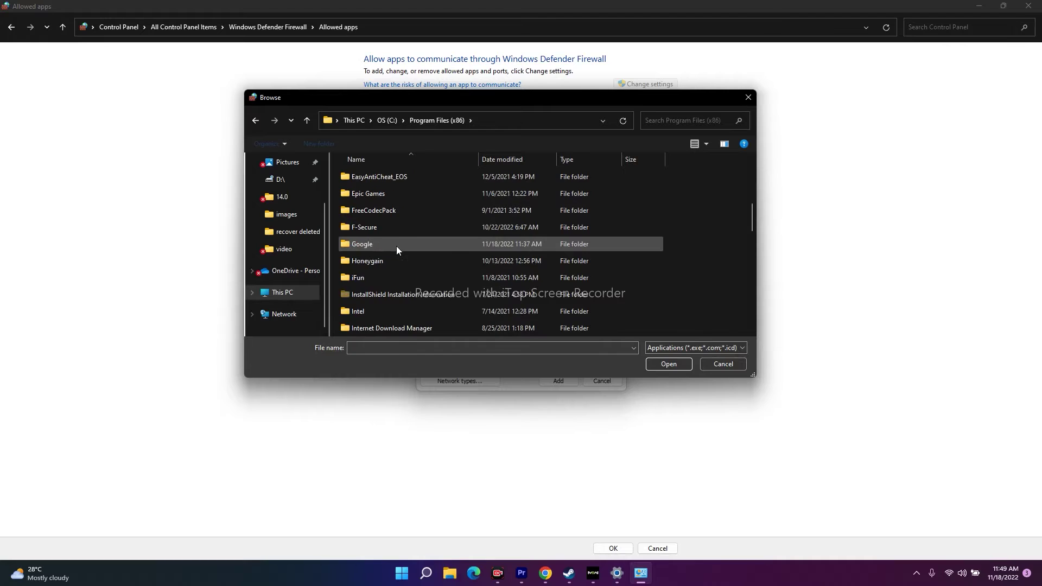
scroll(396, 246, down, 10)
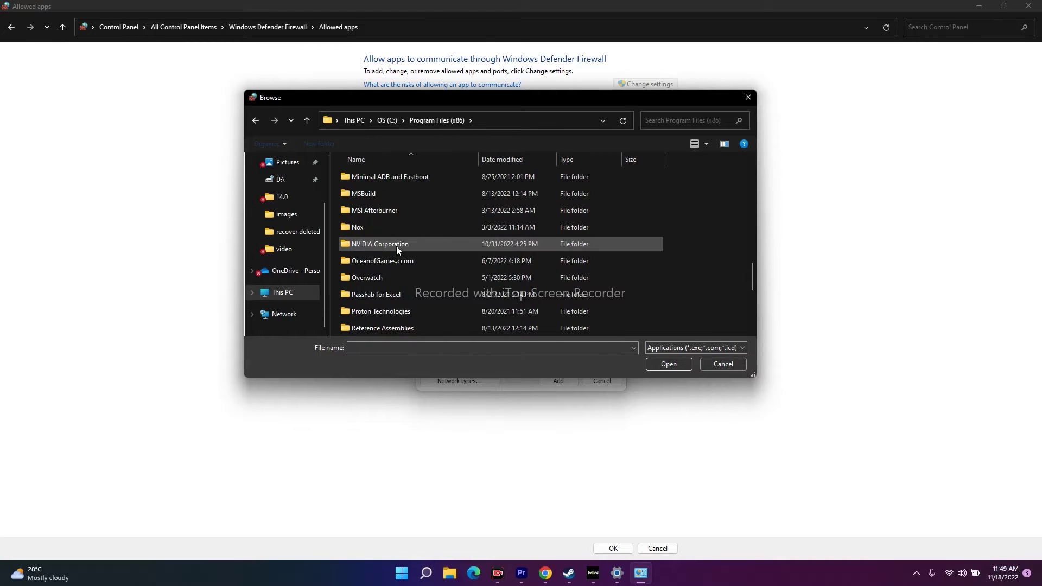
double_click(393, 193)
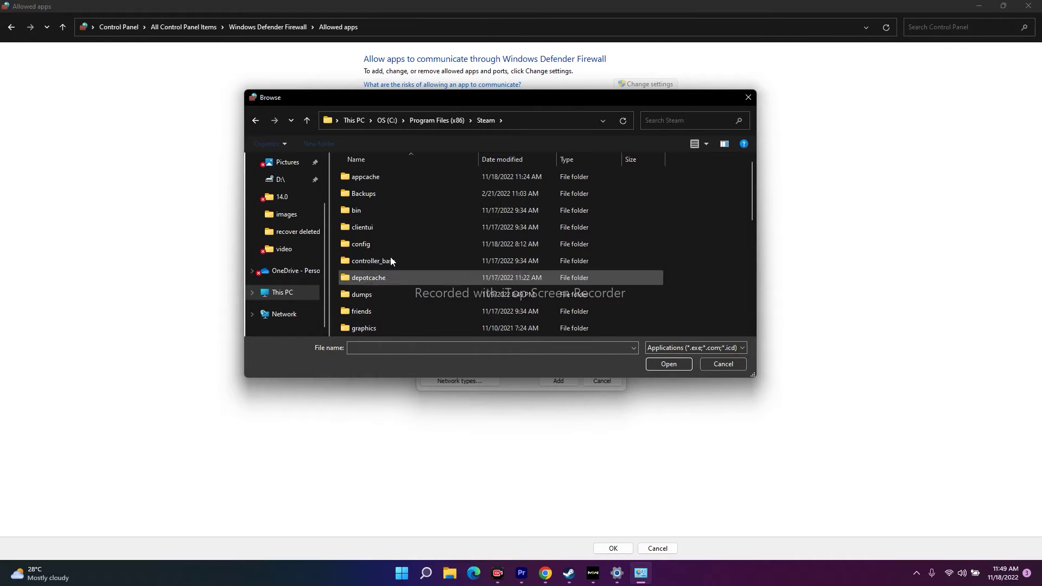
Step: Locate the cod application in steamapps\common\Call of Duty HQ, cancel adding the app, and close Control Panel
scroll(392, 213, down, 3)
scroll(392, 213, down, 1)
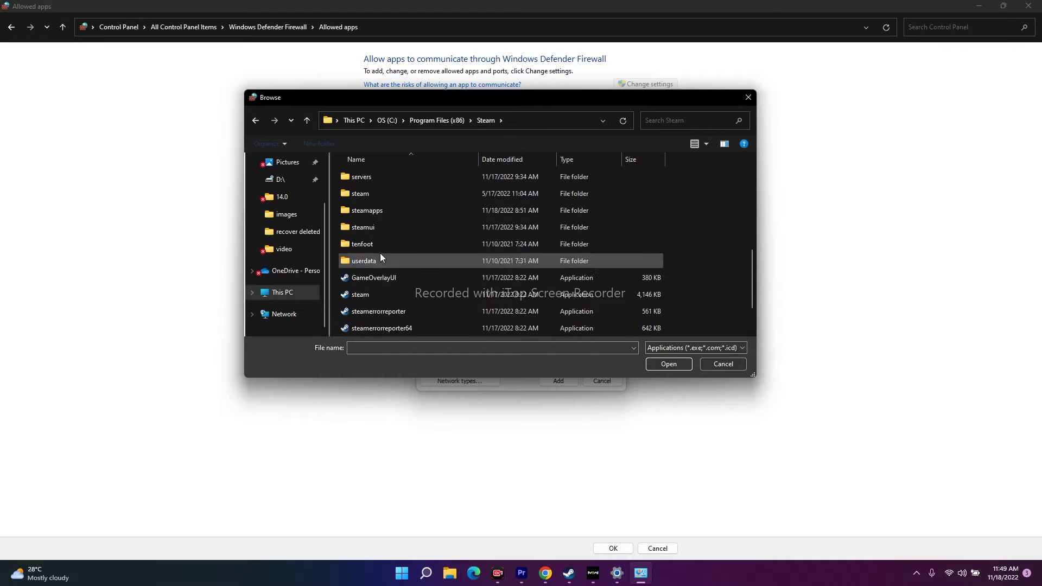
double_click(397, 215)
double_click(390, 177)
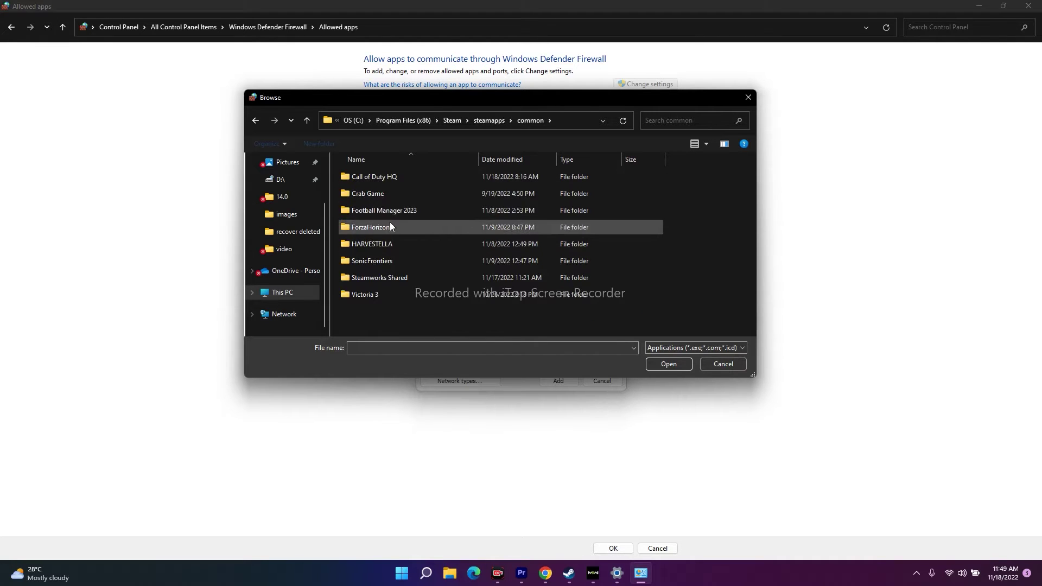
double_click(431, 176)
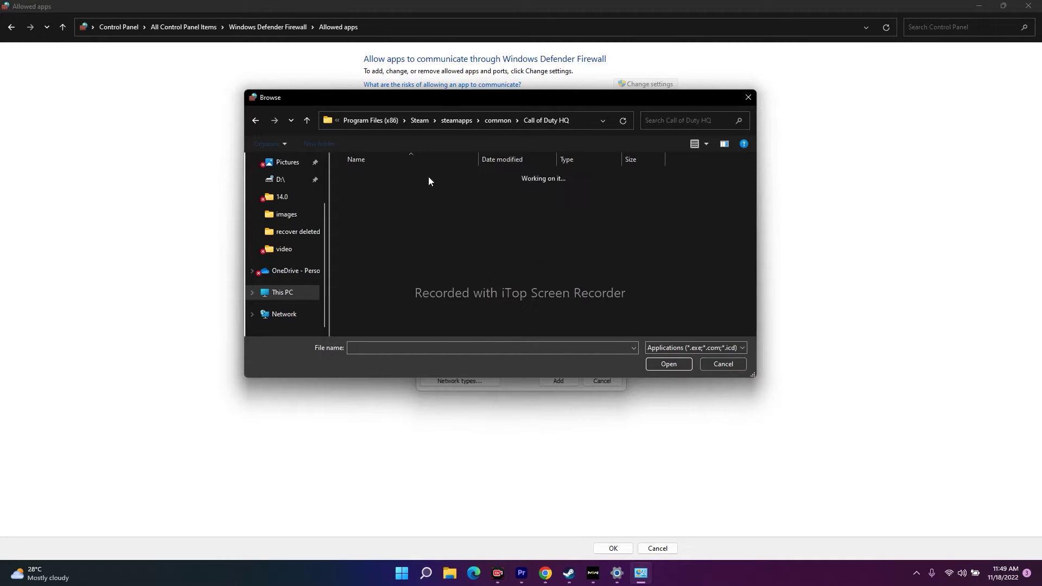
scroll(371, 259, down, 1)
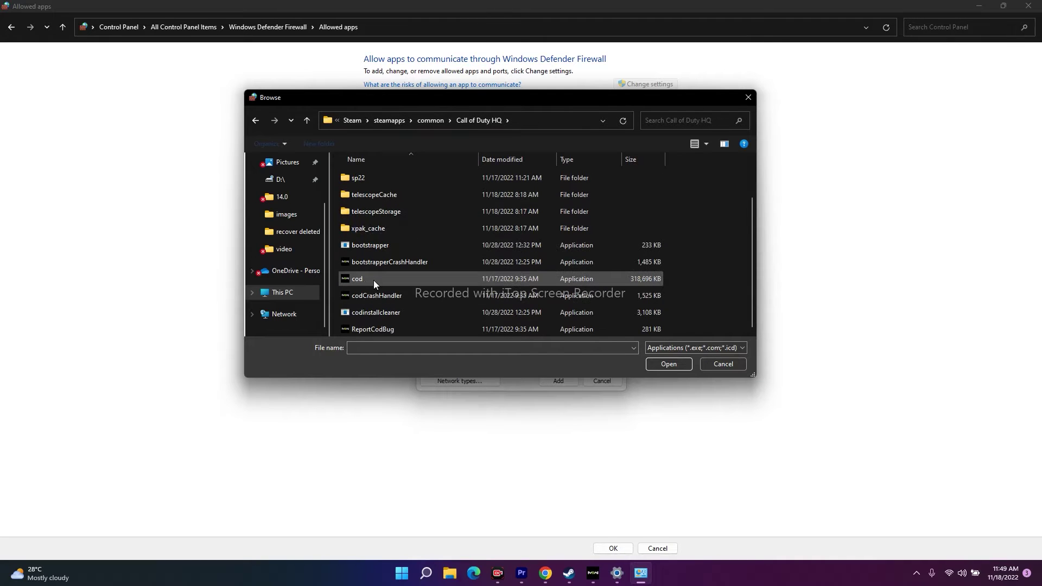
click(720, 363)
click(600, 380)
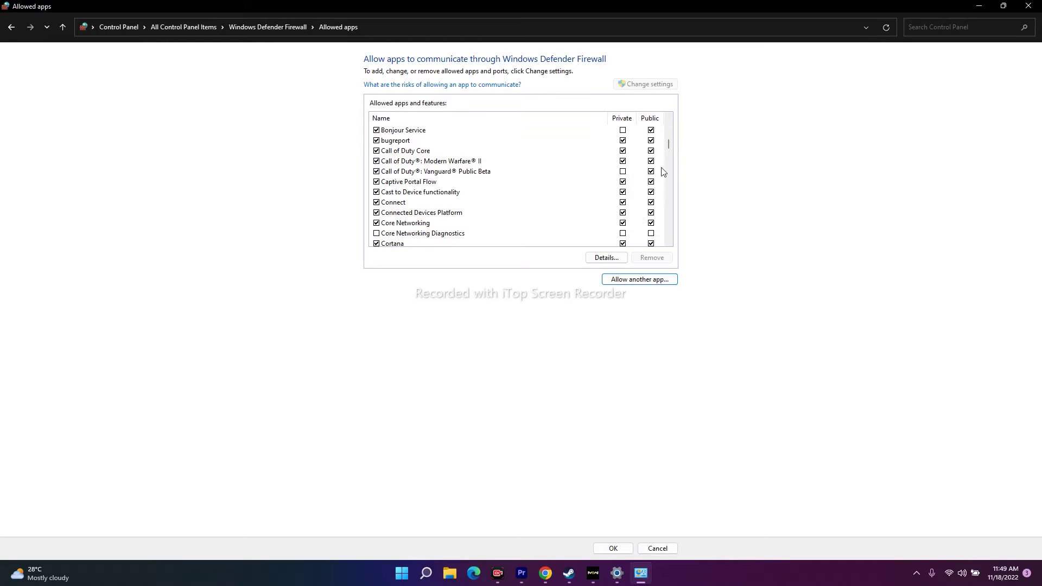
click(1028, 5)
Step: Switch to Steam and open the local files folder of Call of Duty: Modern Warfare II | Warzone 2.0 in a maximized window
click(580, 573)
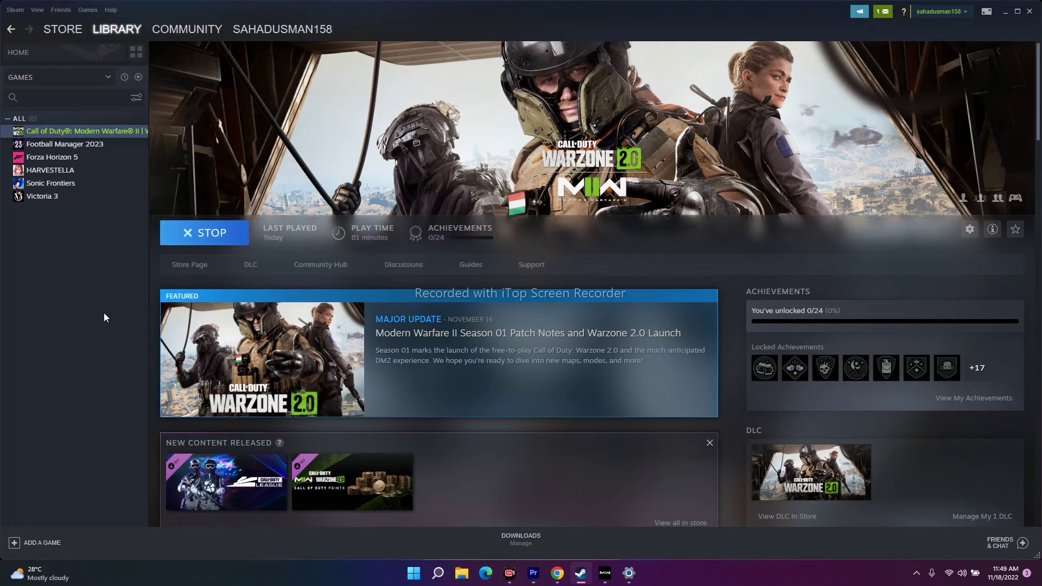
right_click(97, 133)
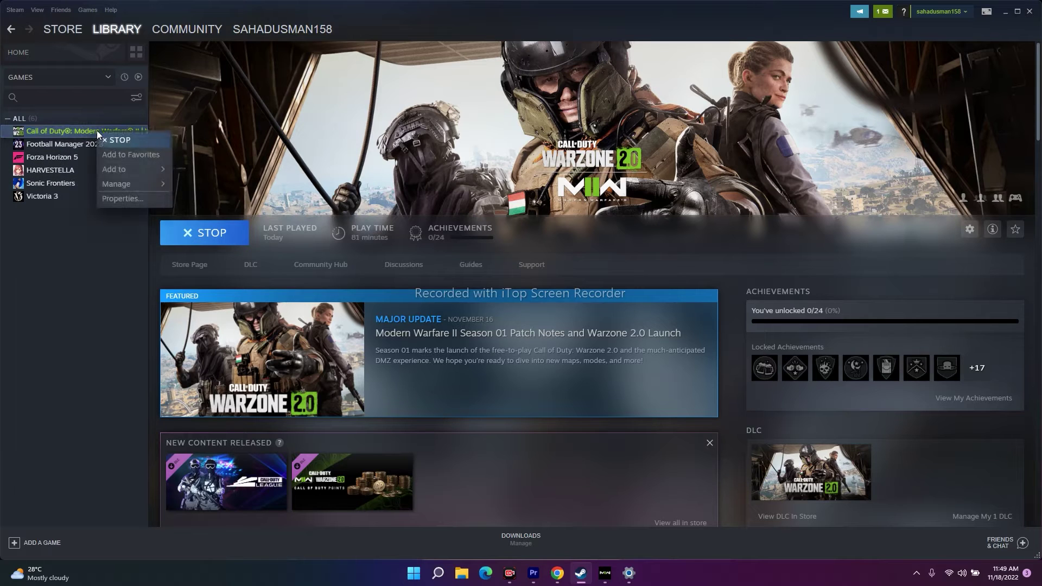
click(114, 199)
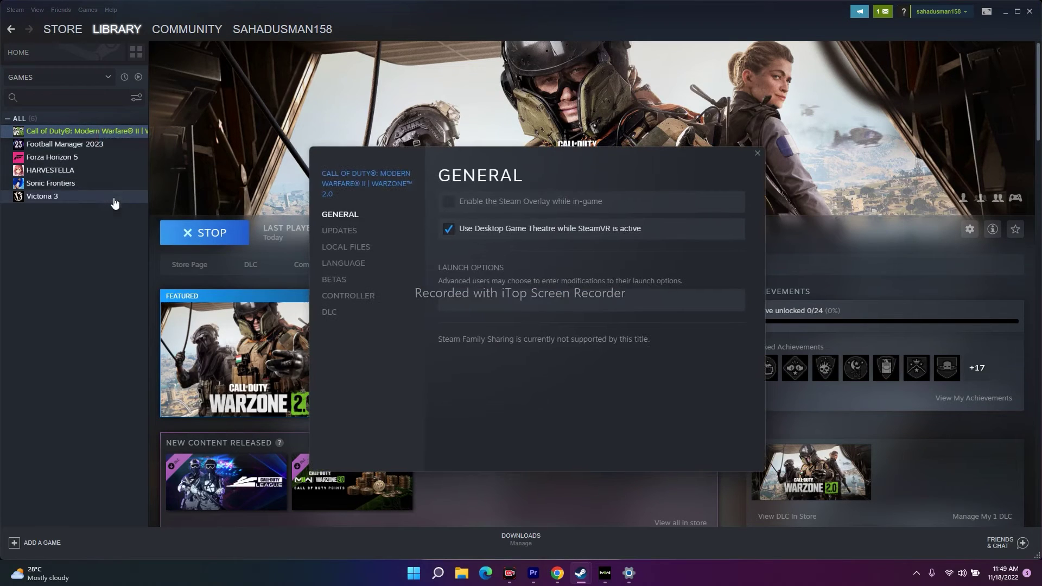
click(351, 251)
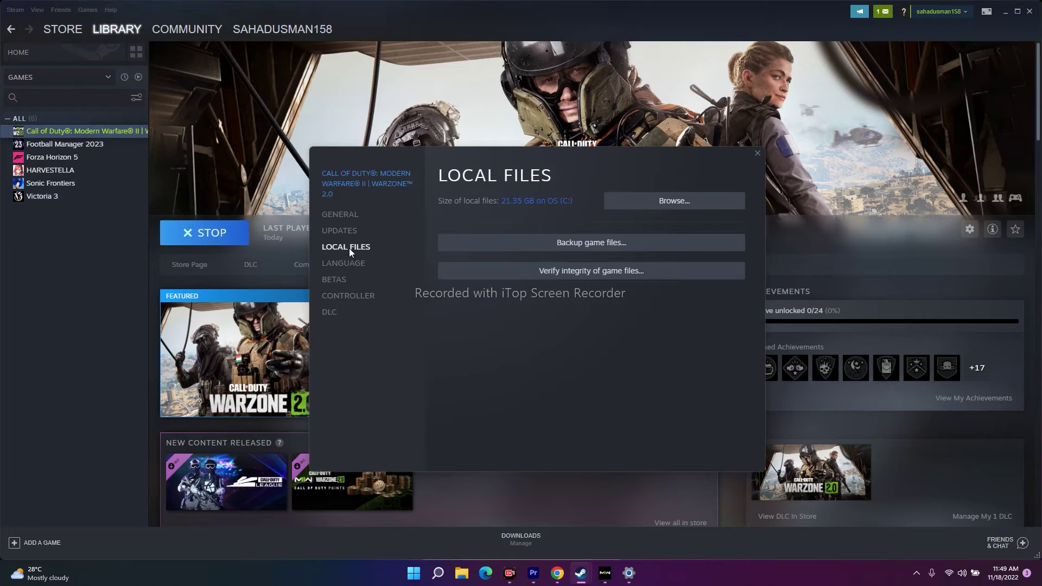
click(688, 205)
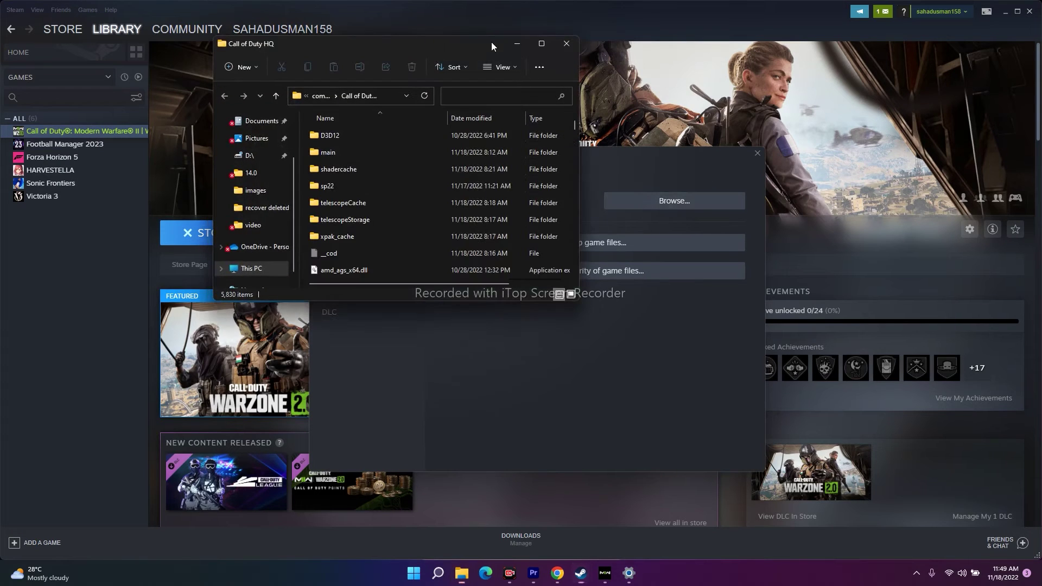
click(539, 48)
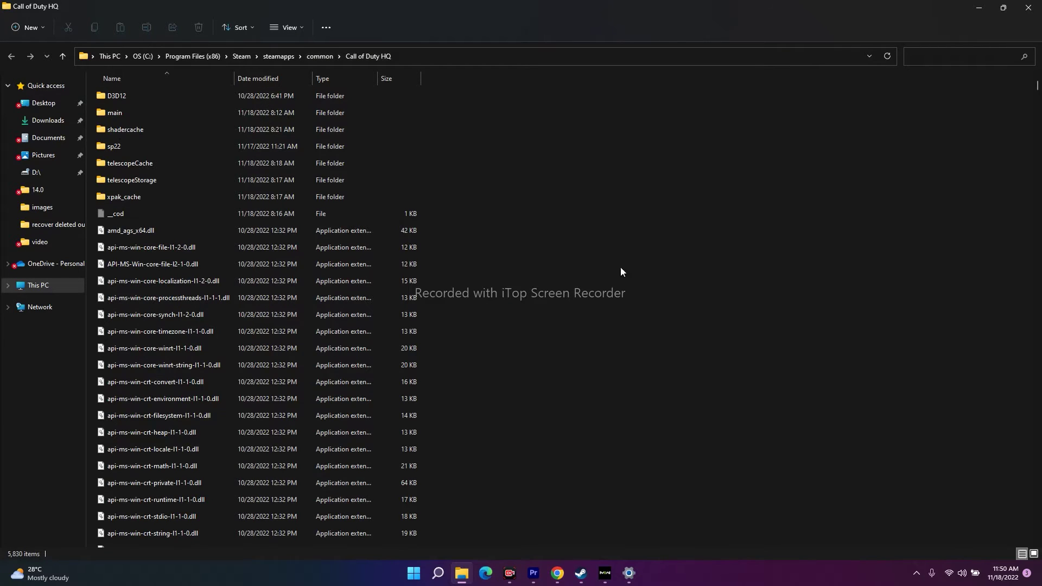
Step: Open the compatibility settings in the properties of the cod application in the Call of Duty HQ folder
scroll(621, 272, down, 7)
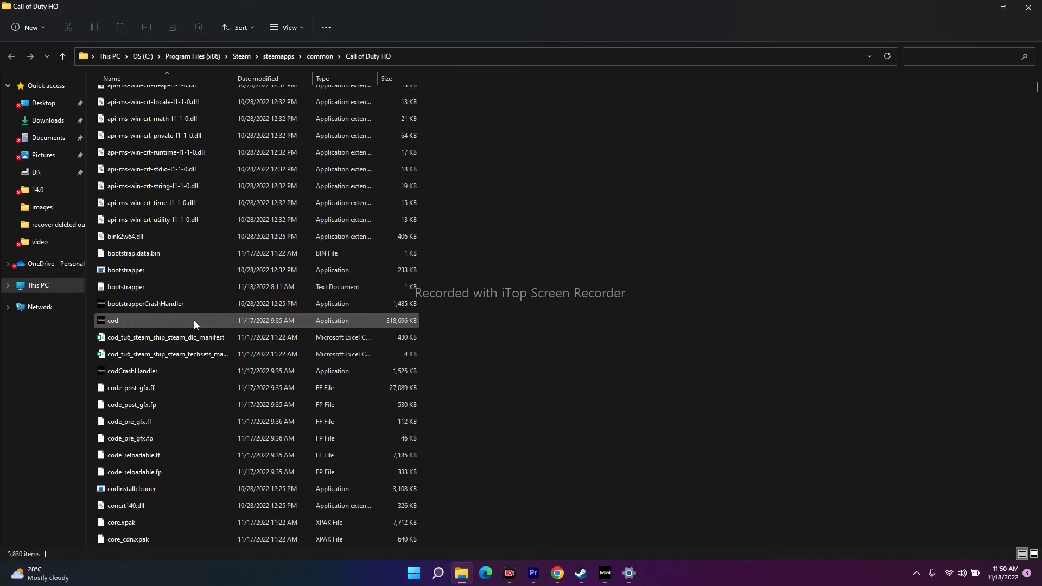
click(243, 323)
right_click(253, 321)
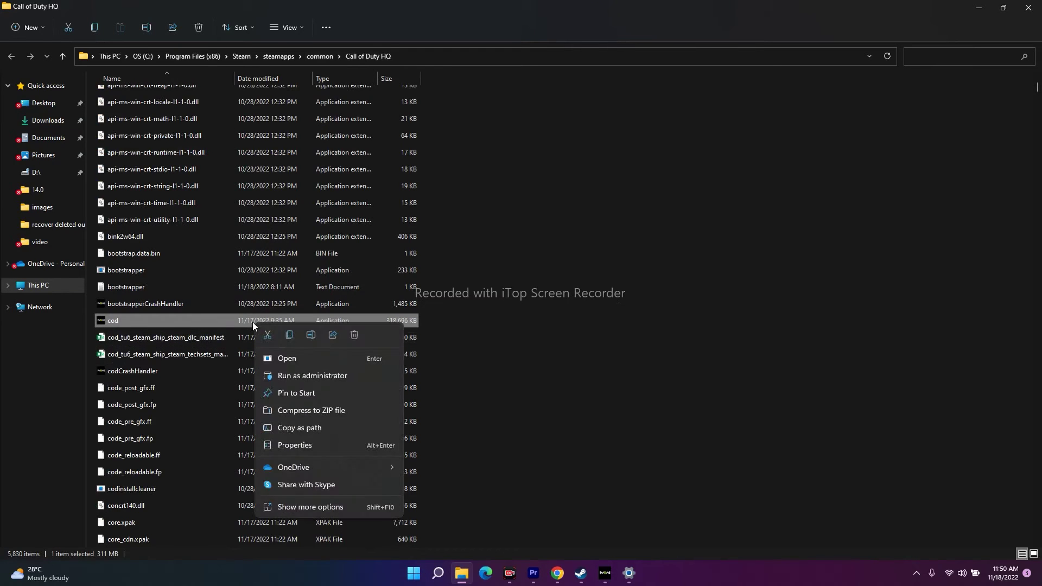
click(337, 506)
click(380, 499)
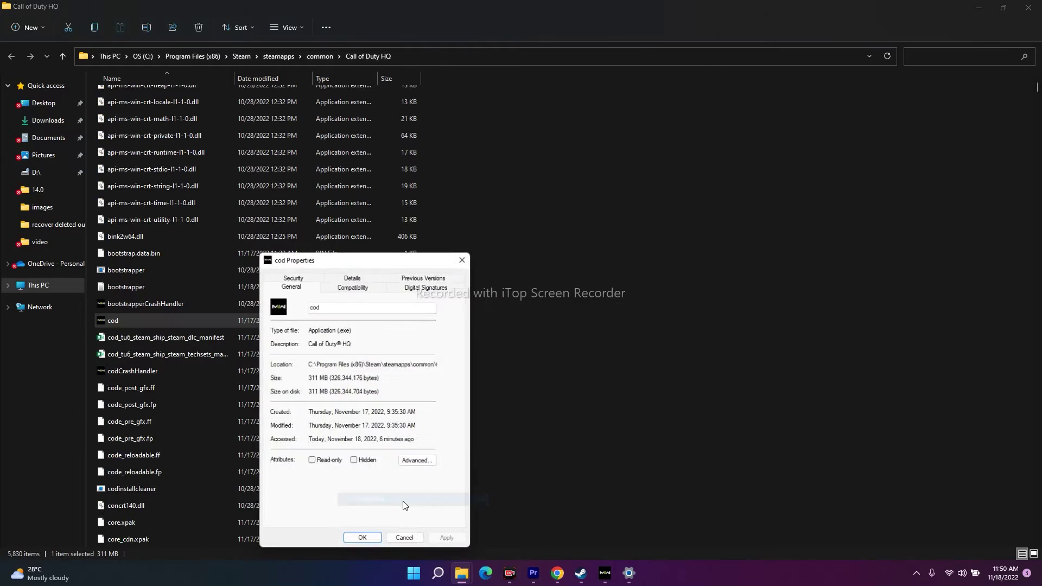
drag(390, 261, 581, 105)
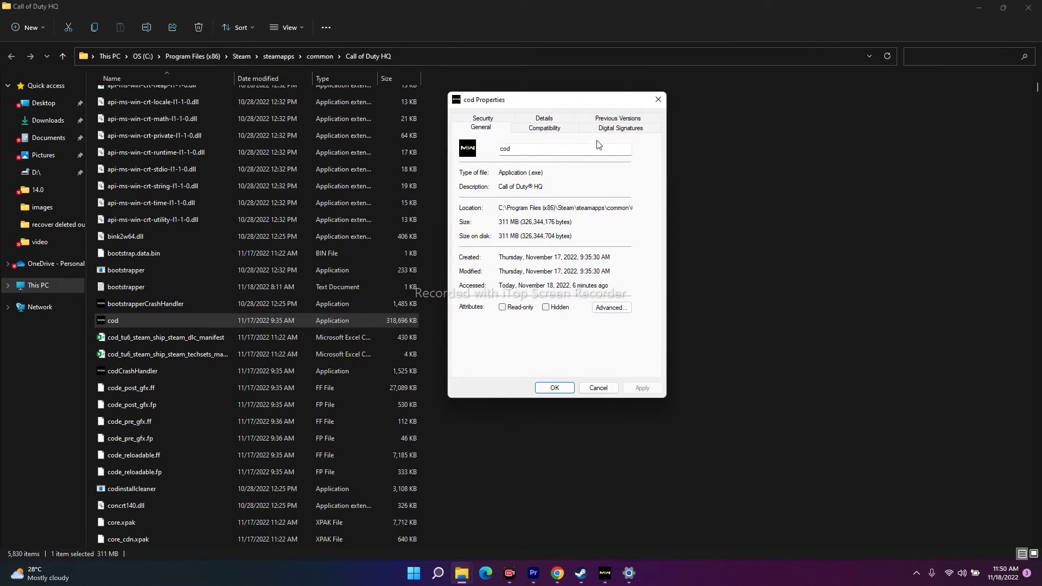
click(551, 132)
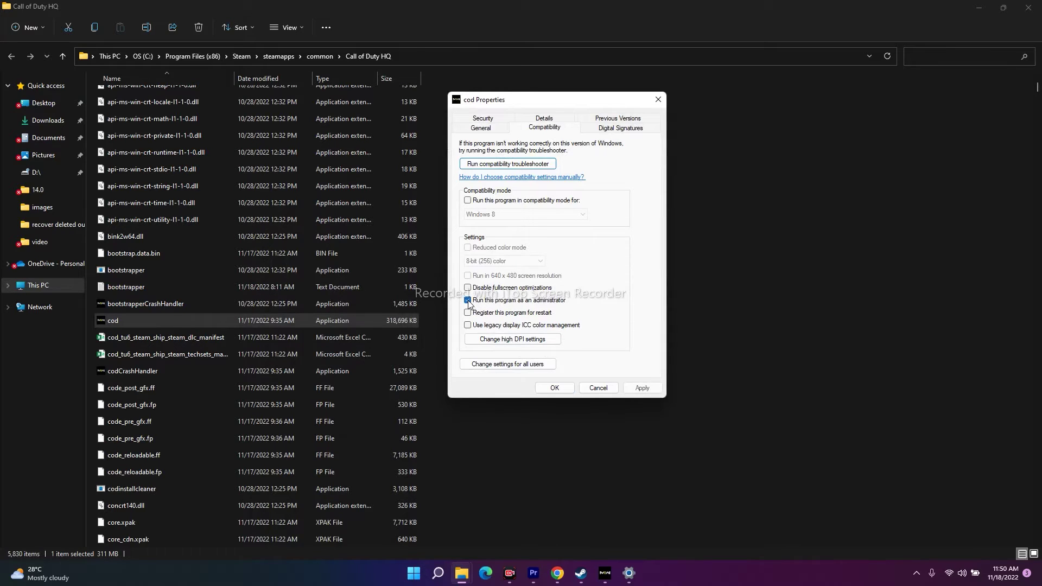
Step: Confirm the cod application's properties with Run this program as an administrator enabled, and close the game folder and its Steam properties
click(642, 387)
click(554, 387)
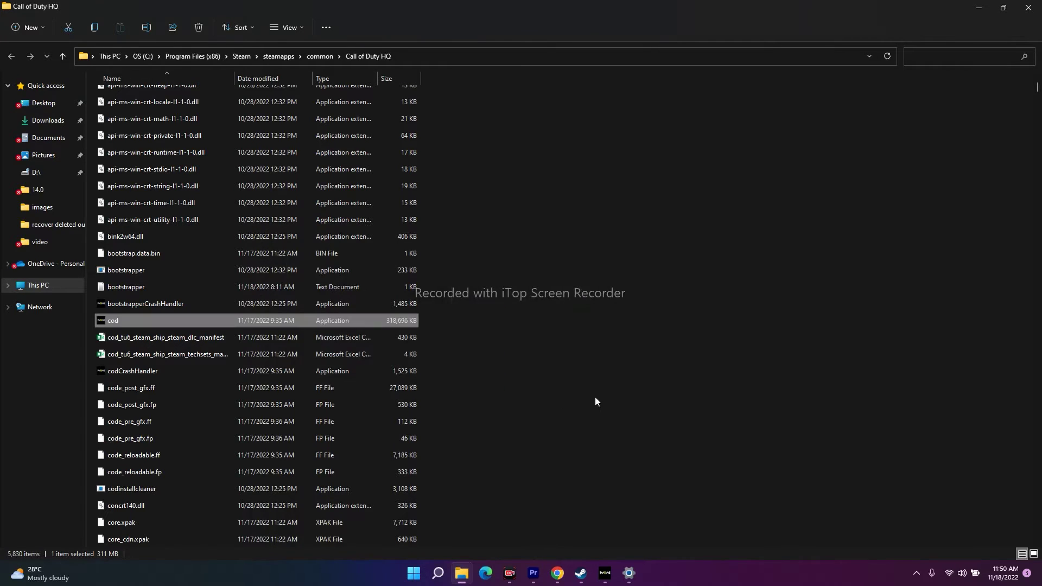
scroll(702, 378, up, 2)
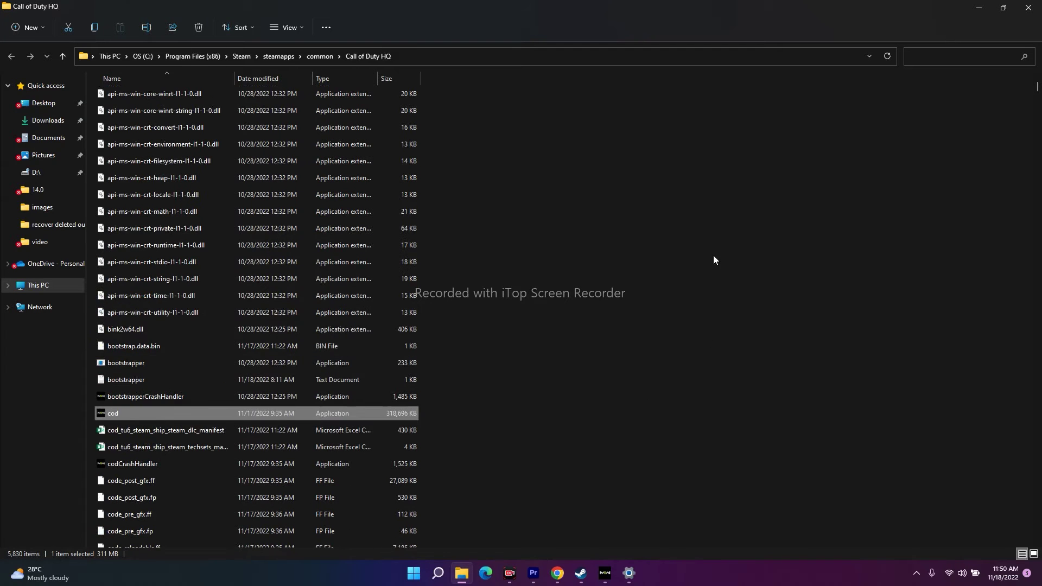
click(1034, 7)
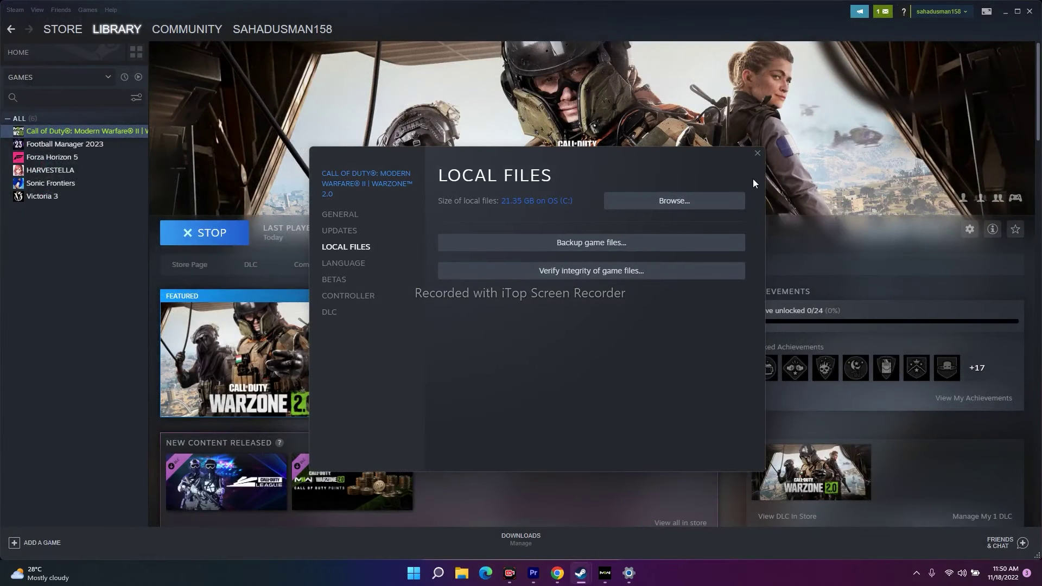
click(757, 154)
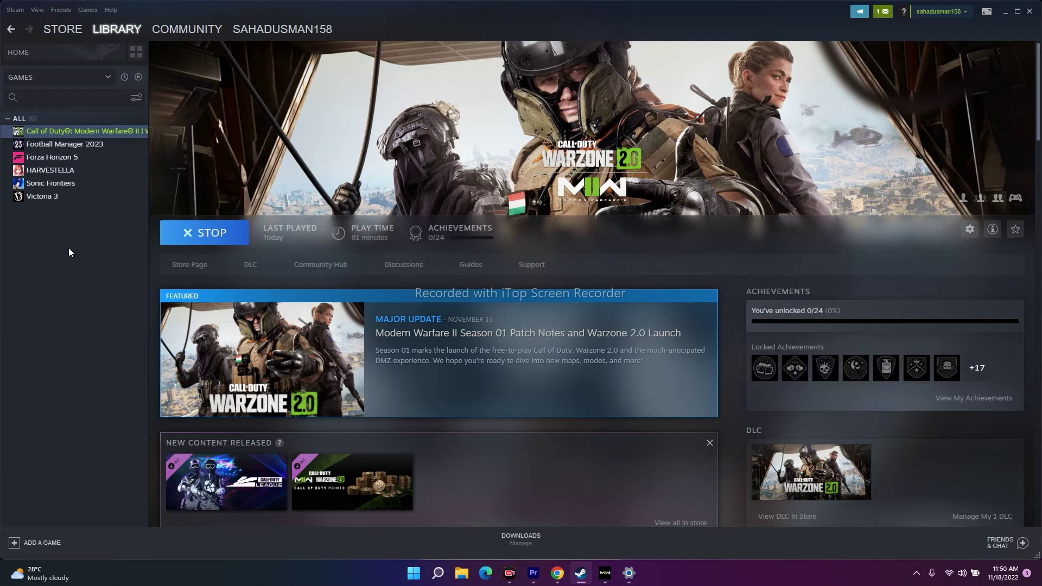
Step: Verify the integrity of the Call of Duty: Modern Warfare II | Warzone 2.0 game files, close its properties, and minimize Steam
right_click(76, 133)
click(102, 200)
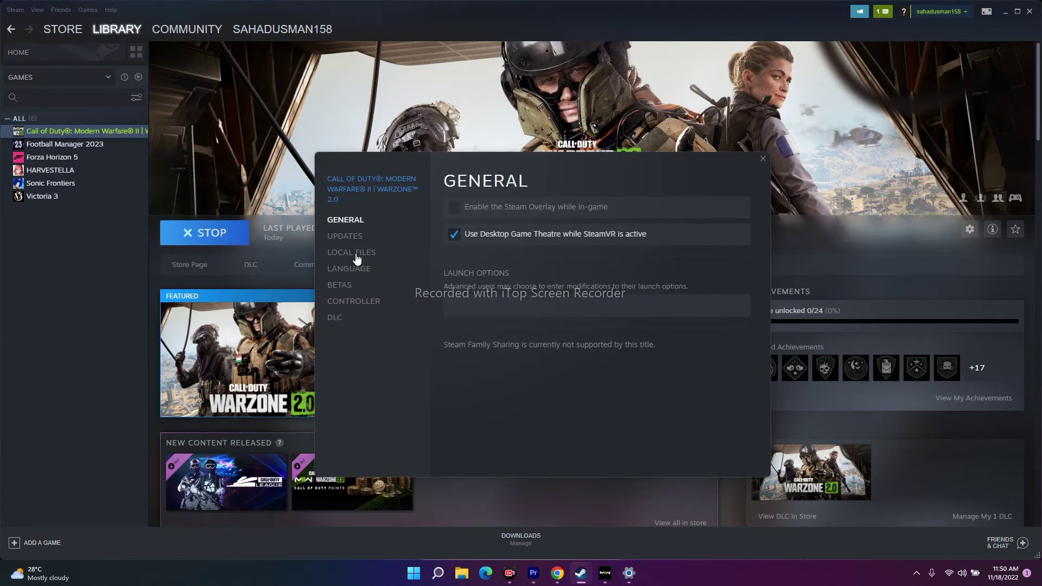
click(346, 253)
click(610, 275)
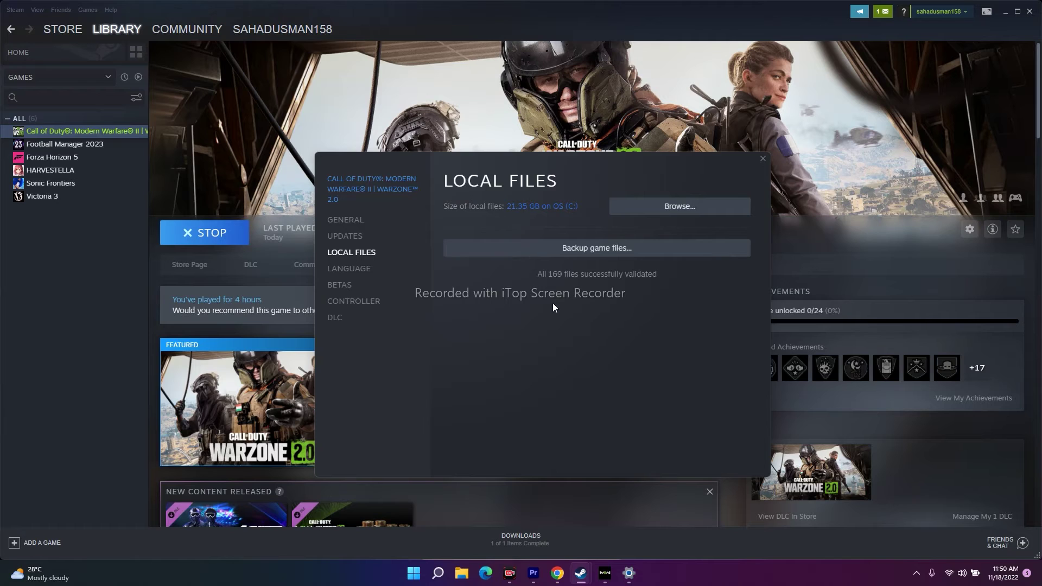
click(763, 160)
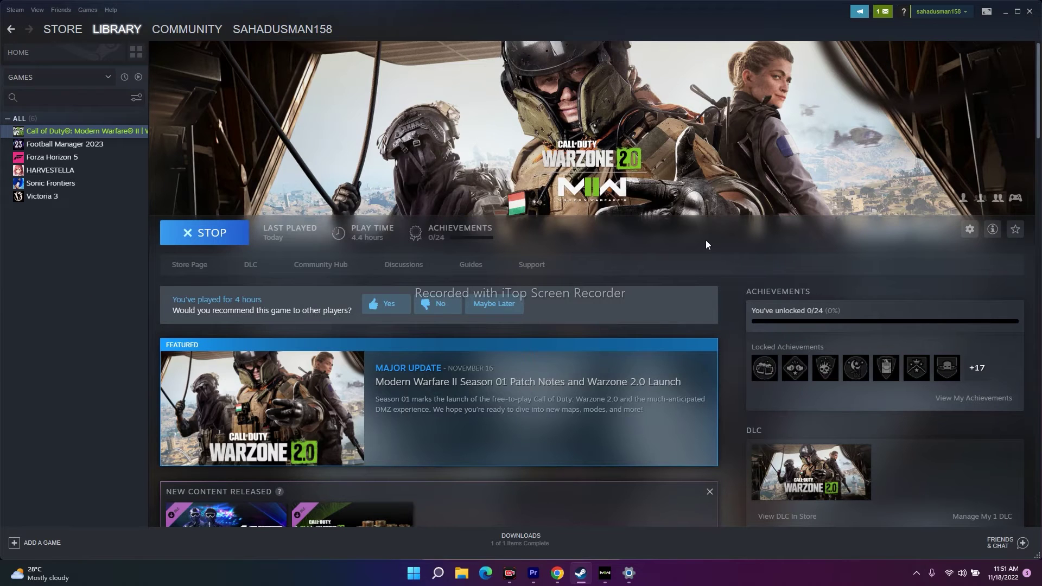
click(1004, 12)
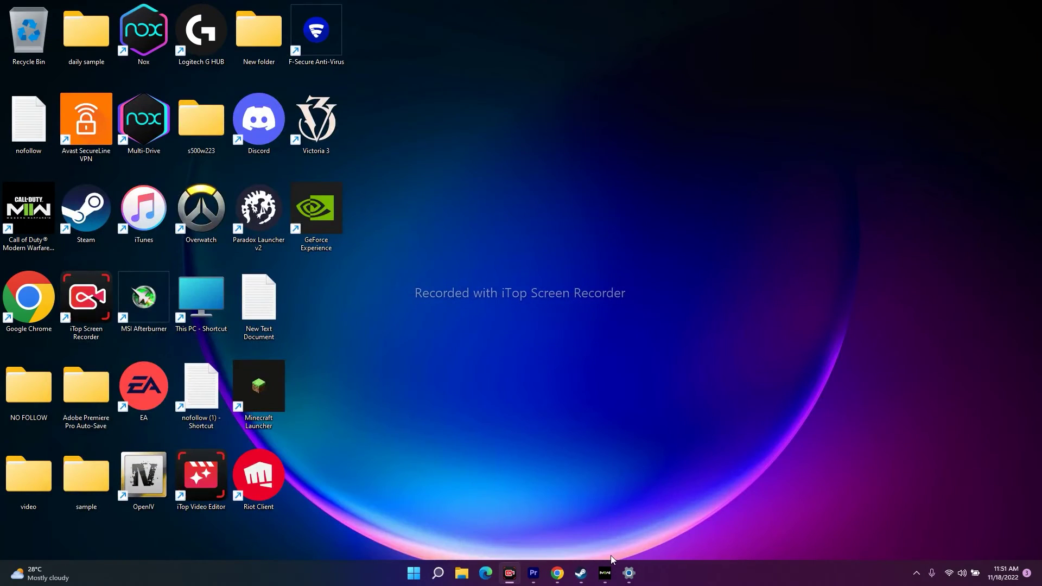
Step: Switch to Chrome, bring up the NVIDIA GeForce Drivers page, and allow its push notifications
click(557, 573)
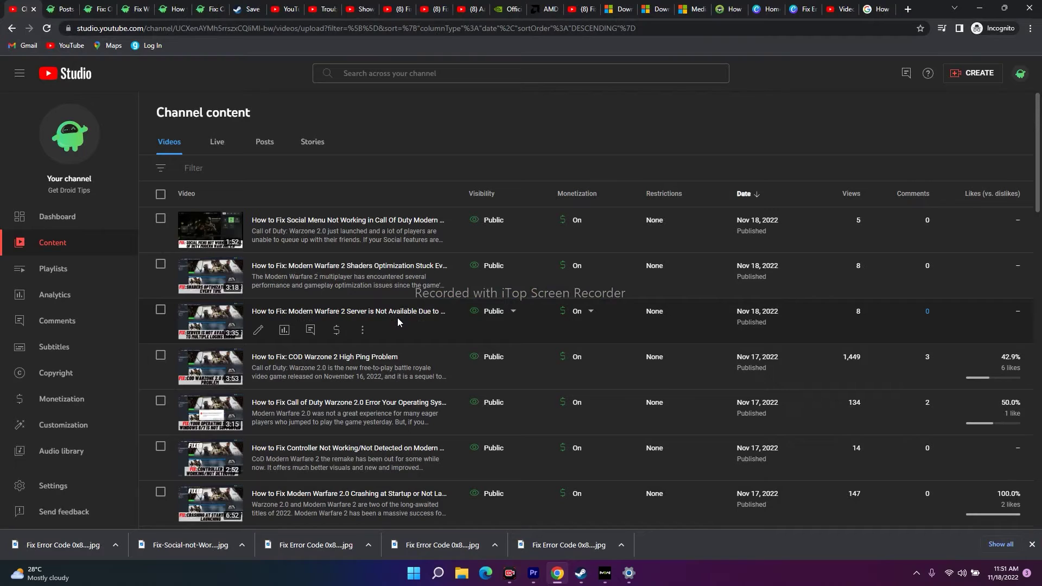
click(505, 7)
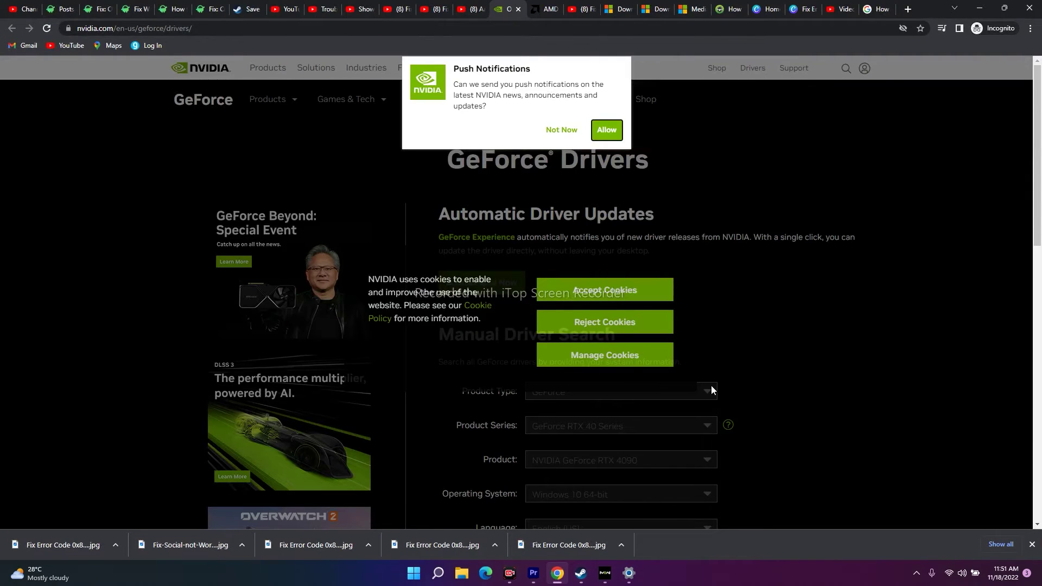
click(549, 8)
click(505, 9)
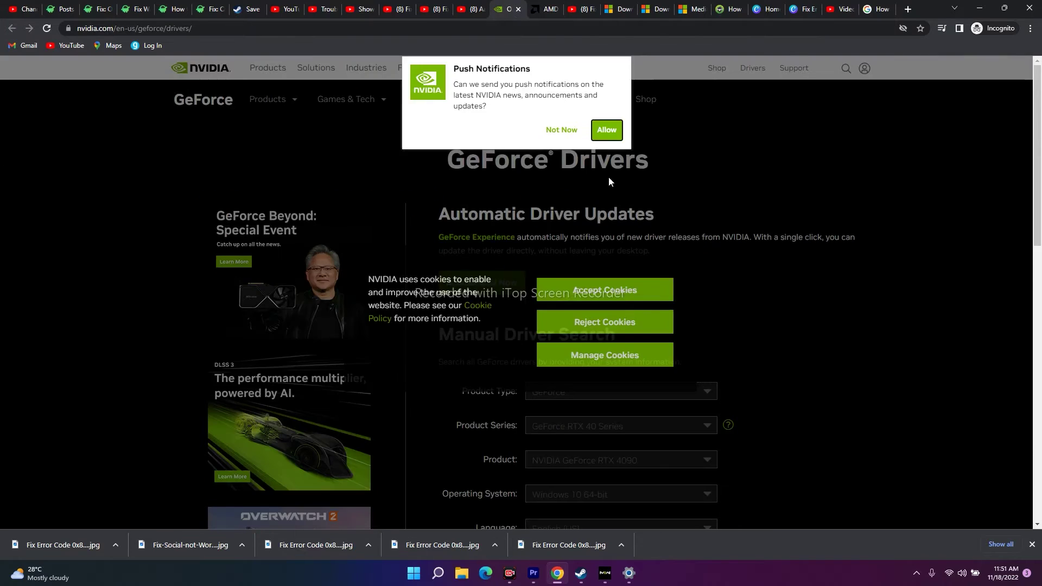
click(609, 133)
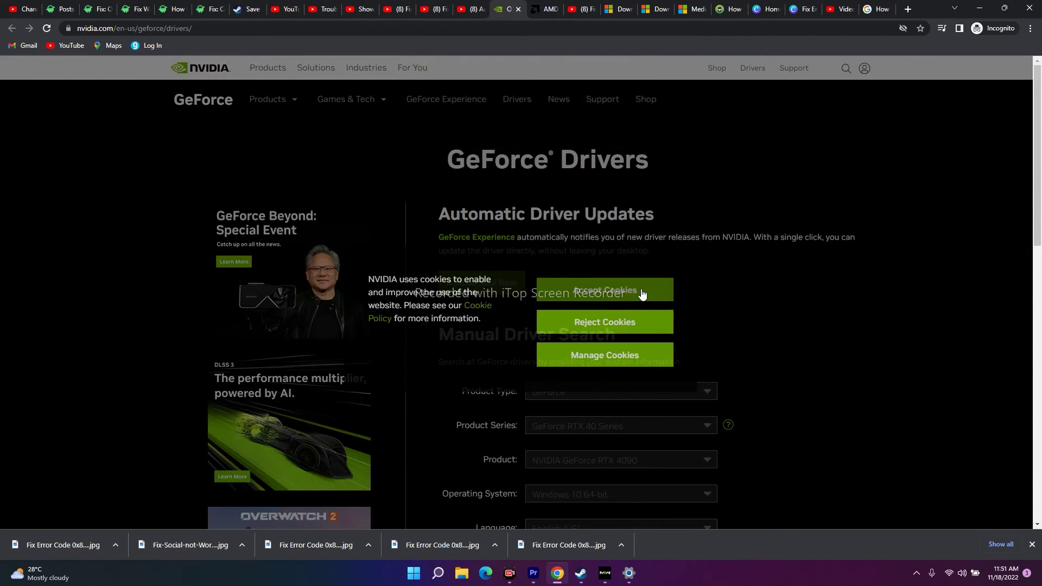
Step: Set the operating system to Windows 11 in the Manual Driver Search and search for GeForce RTX 4090 drivers
scroll(920, 278, down, 3)
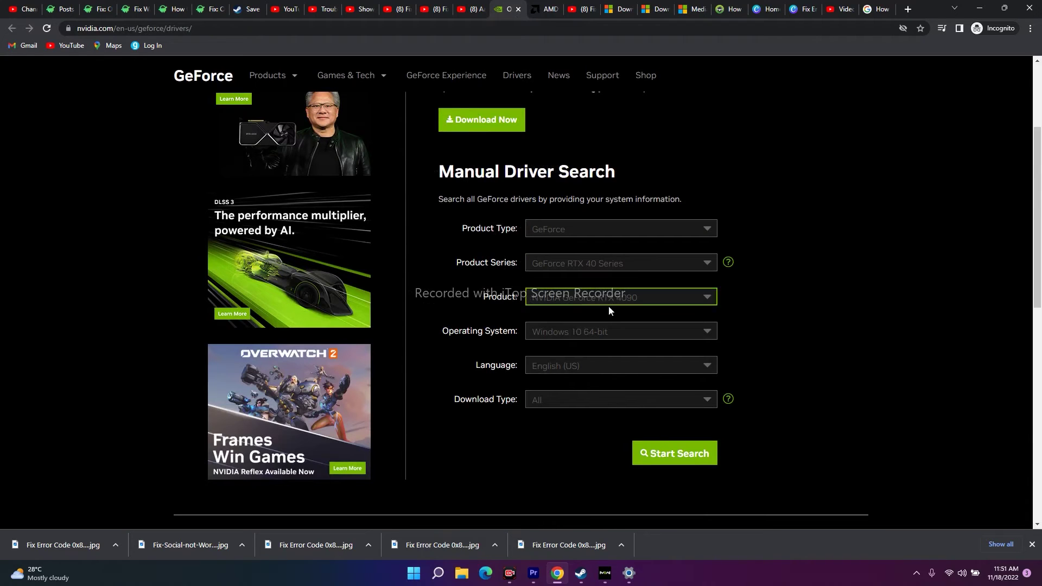
scroll(854, 324, down, 1)
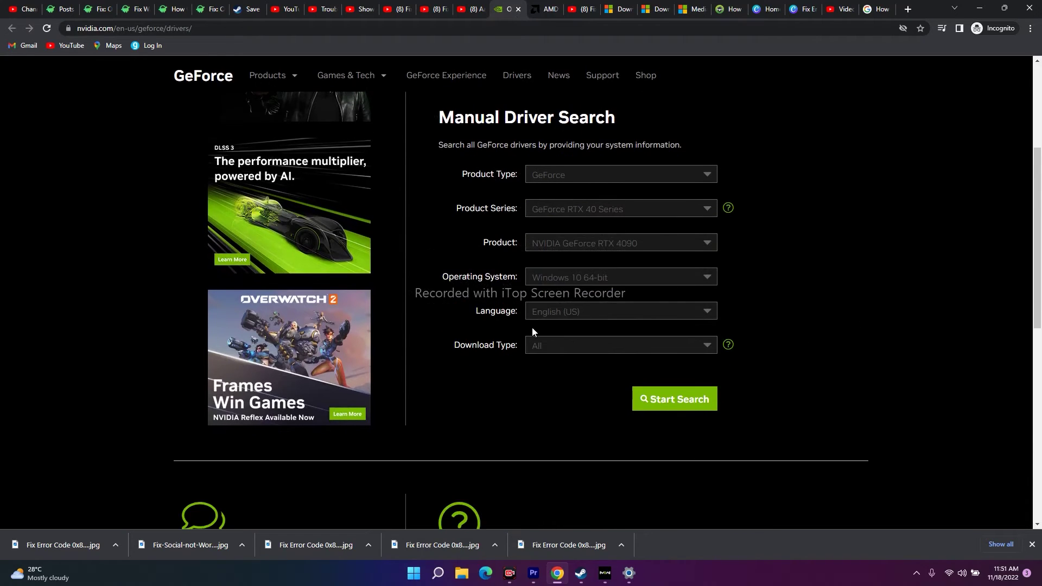
click(580, 280)
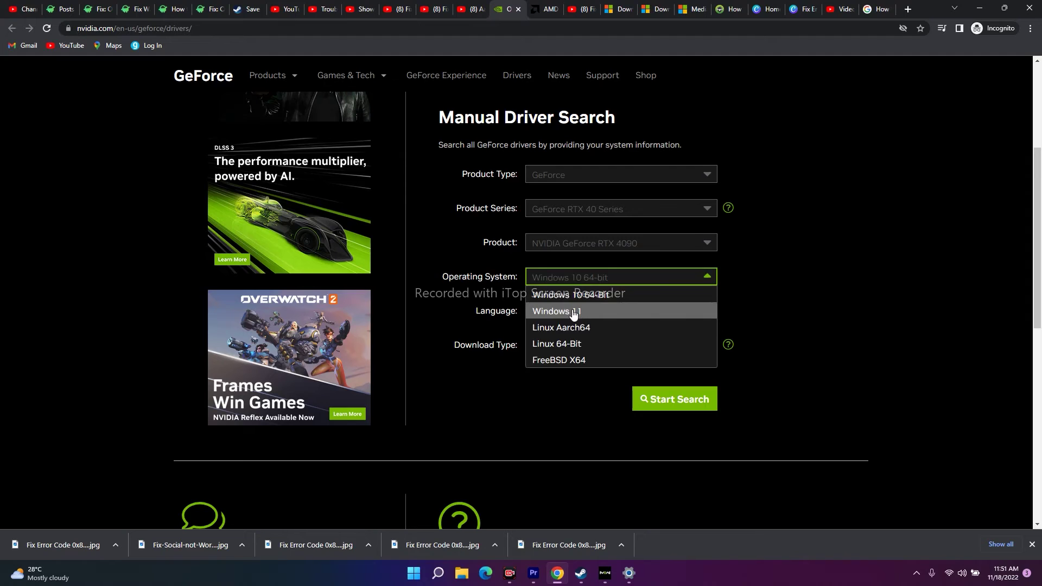
click(573, 314)
scroll(800, 275, down, 2)
click(670, 291)
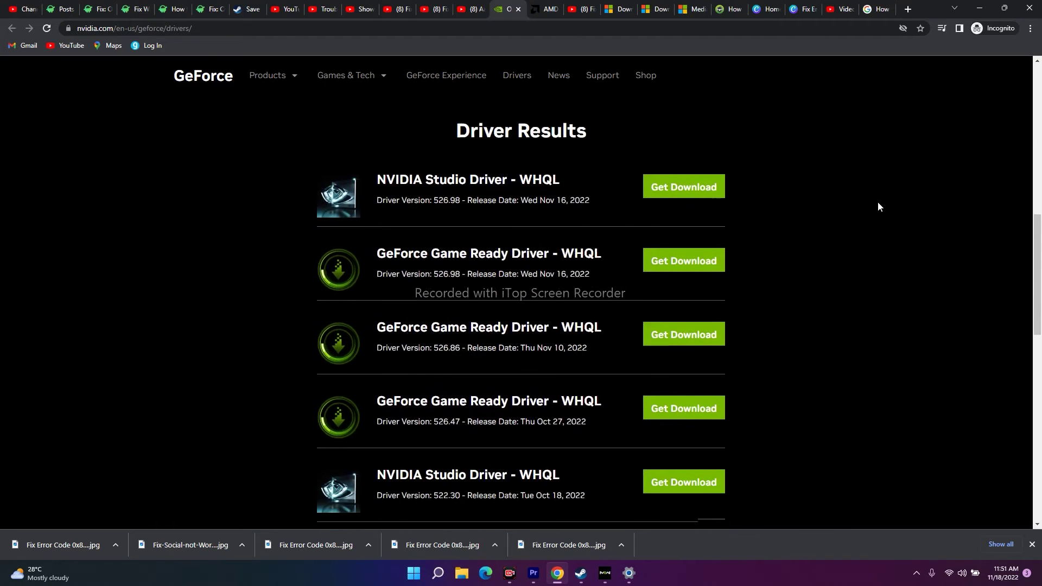
Step: Examine the version and release date of the first NVIDIA Studio Driver in the driver results
drag(380, 165, 571, 195)
triple_click(576, 172)
click(592, 195)
drag(378, 165, 519, 191)
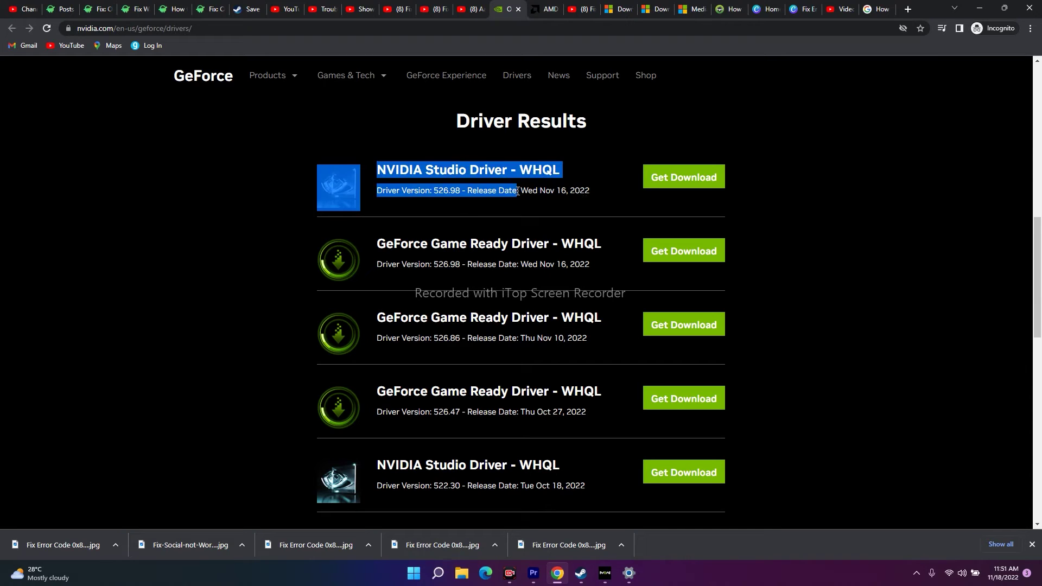
click(515, 193)
drag(433, 190, 466, 186)
click(505, 190)
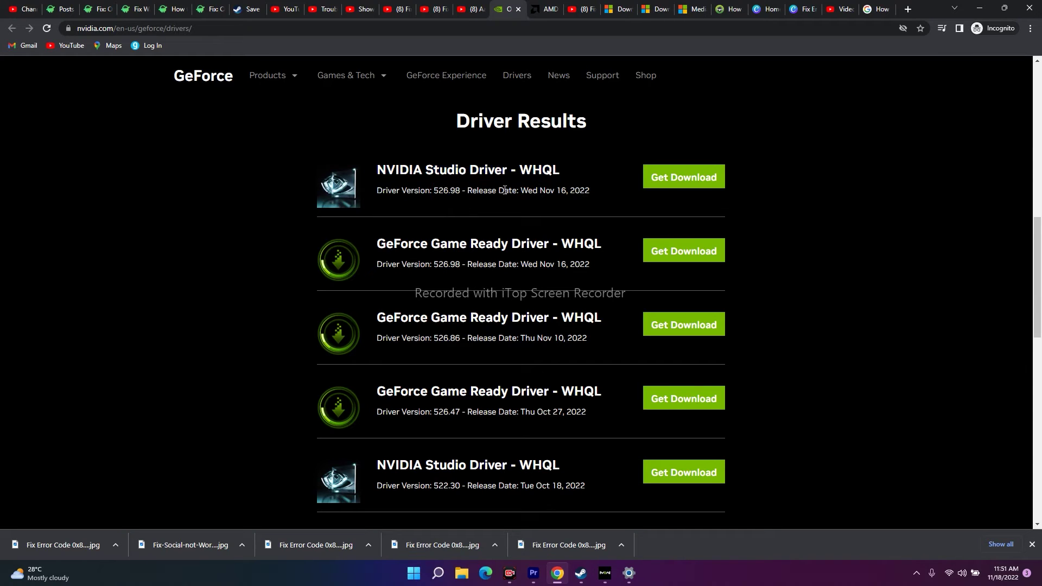
scroll(808, 233, up, 4)
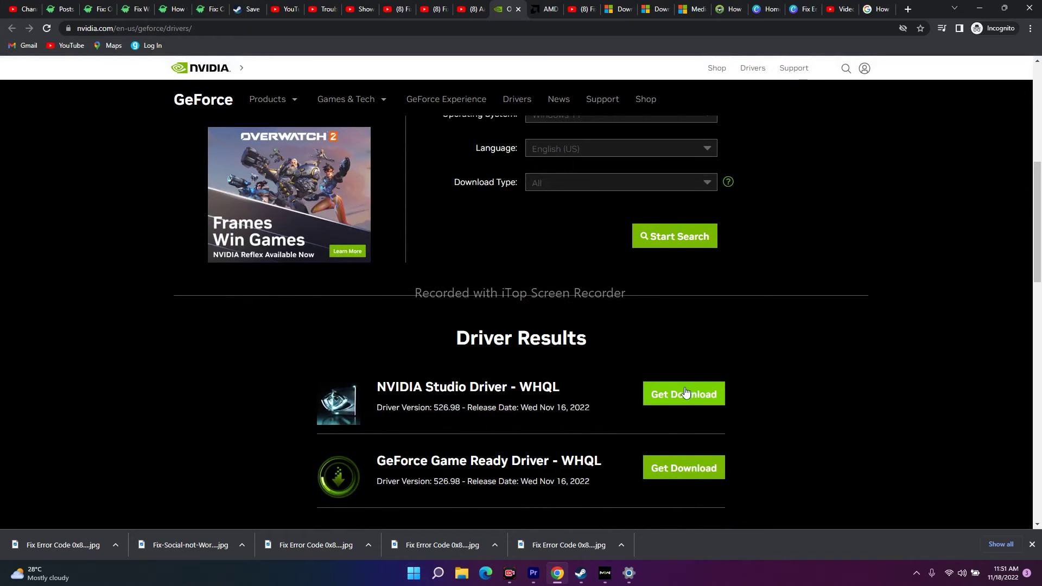
Step: On the AMD support page, select Professional Graphics, AMD Radeon PRO, Radeon PRO VII and submit to view its drivers
click(541, 5)
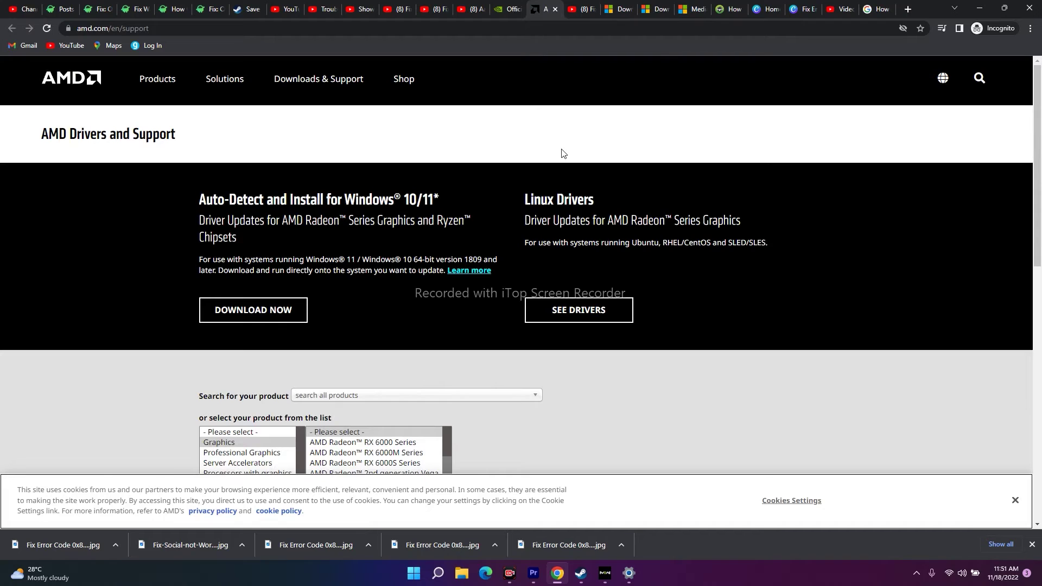
click(255, 452)
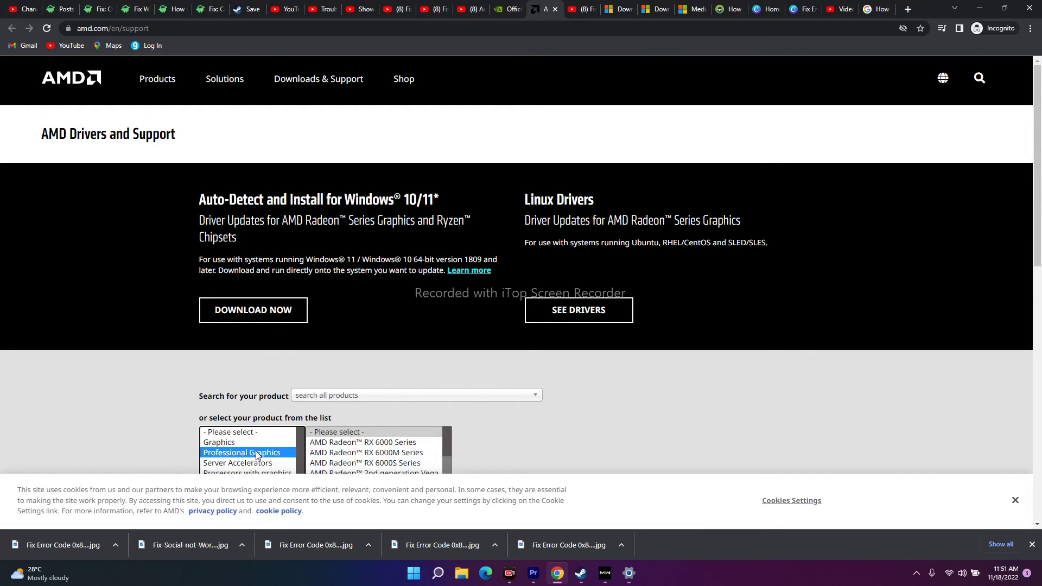
click(346, 444)
click(459, 453)
click(568, 443)
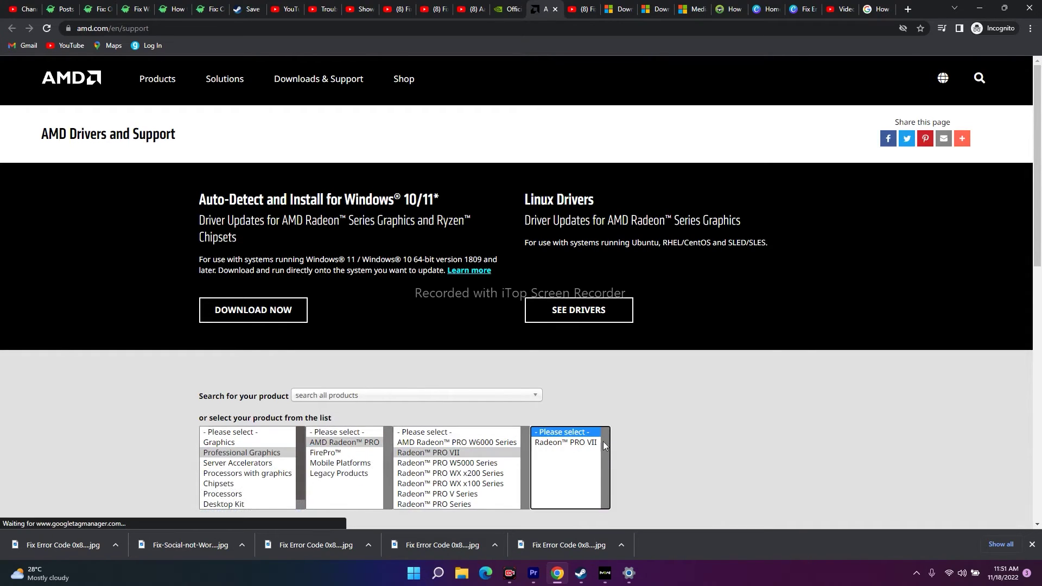
scroll(549, 342, down, 3)
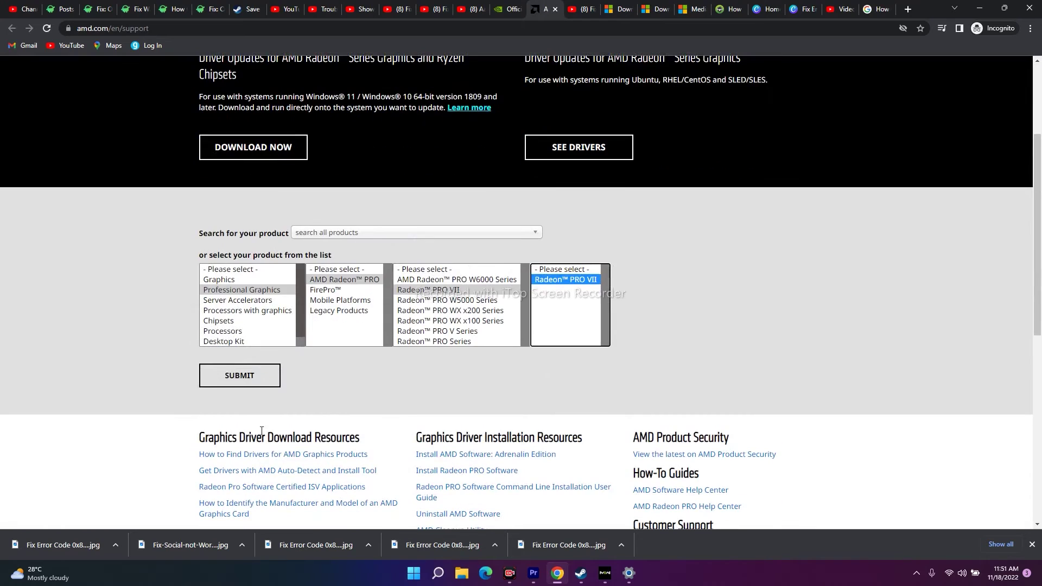
click(239, 375)
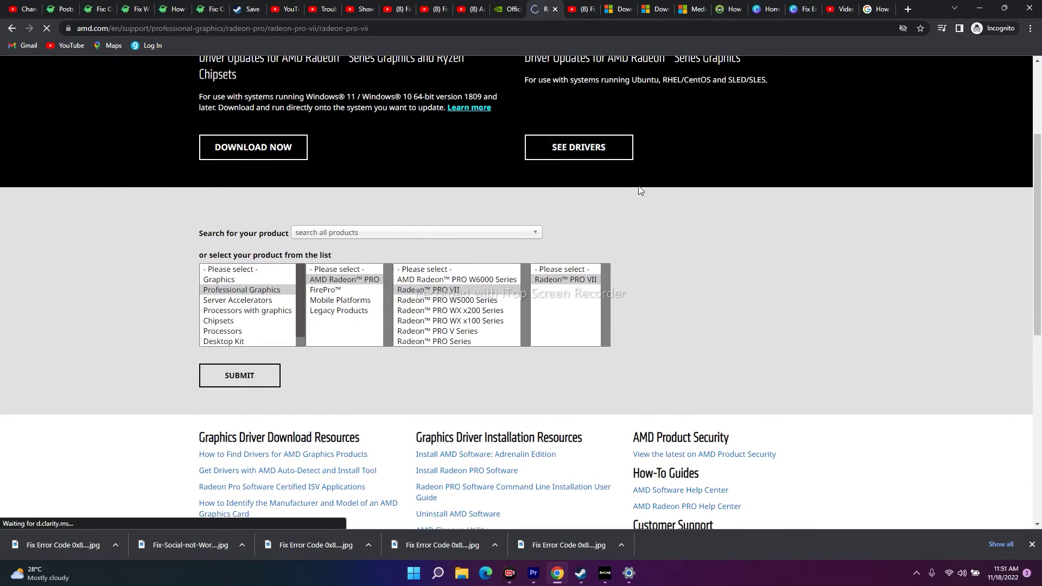
scroll(326, 203, down, 2)
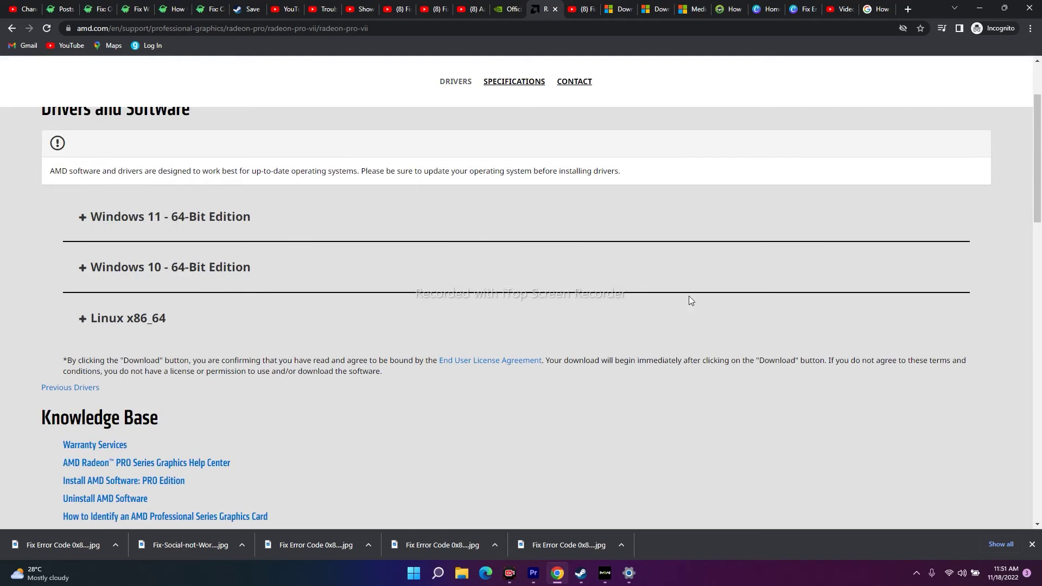
scroll(725, 290, up, 2)
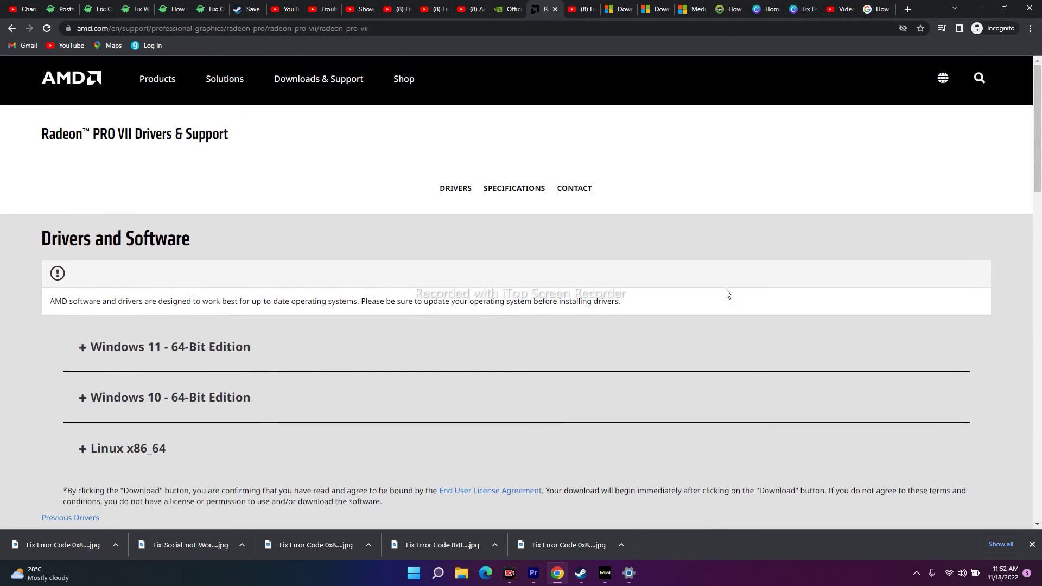
Step: Switch to Steam, open the Call of Duty game's local files folder, and close the game's properties
click(981, 8)
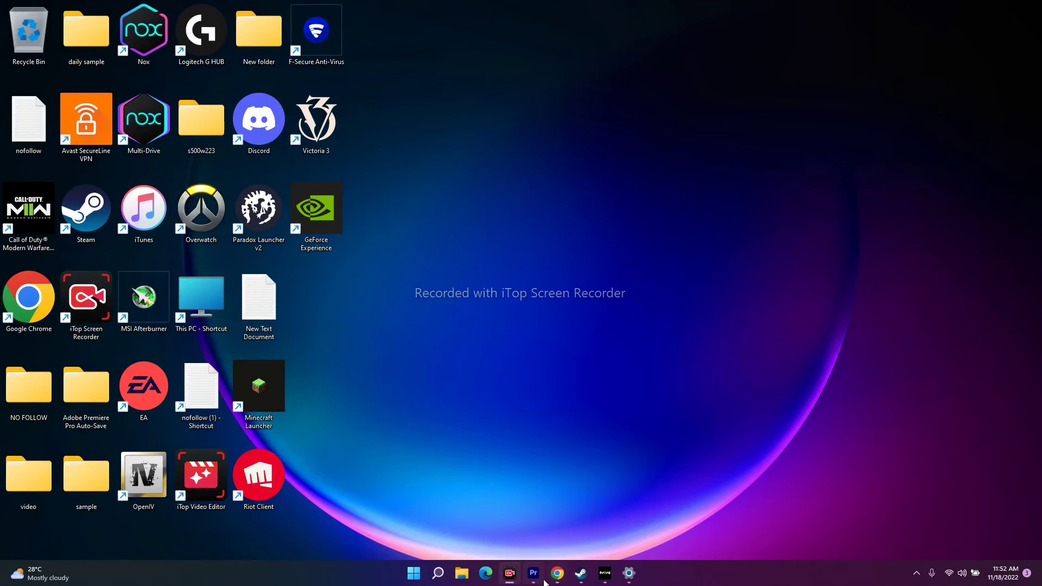
click(581, 573)
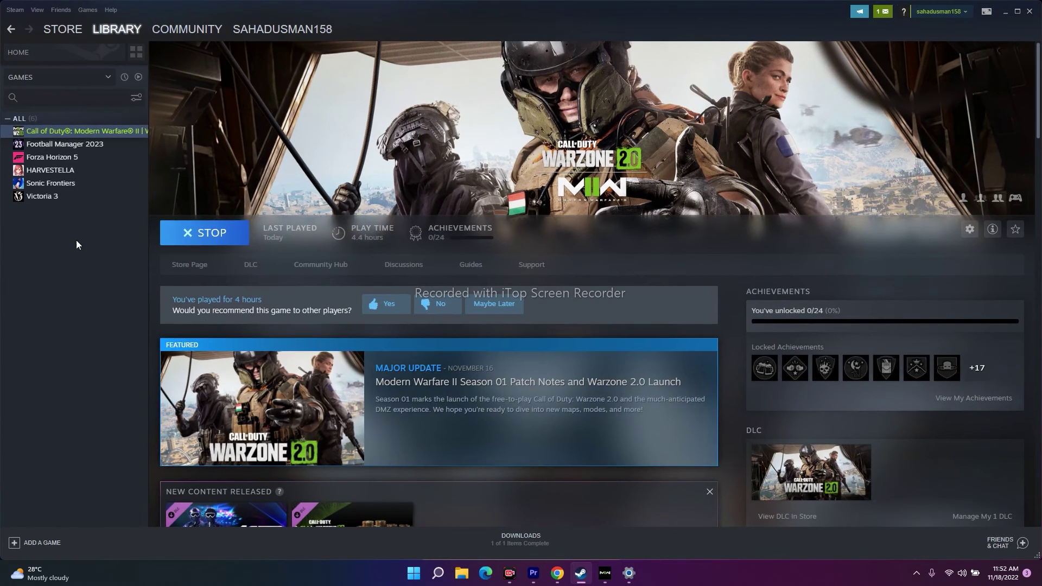
right_click(74, 131)
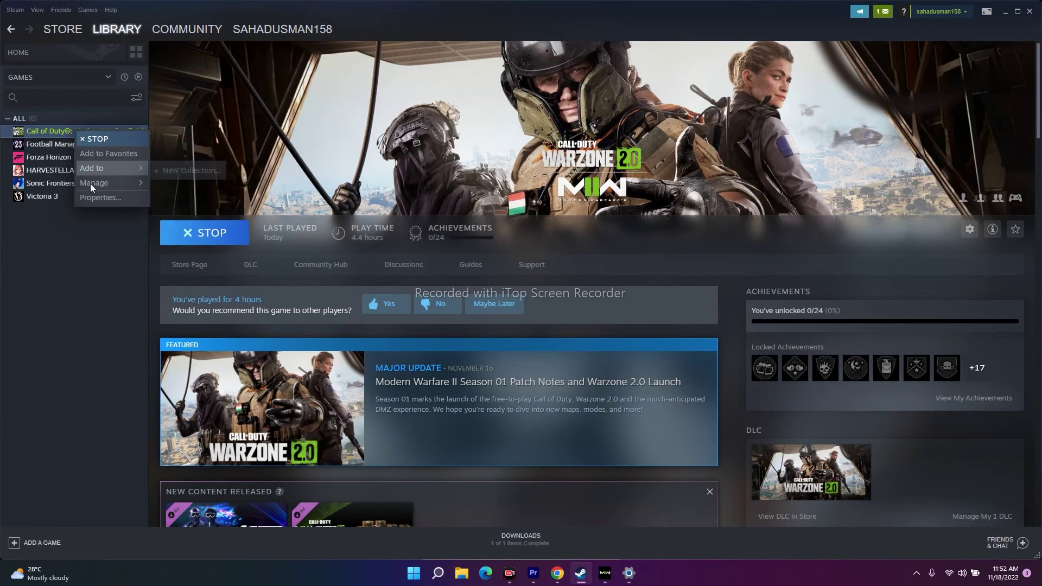
click(95, 197)
click(349, 259)
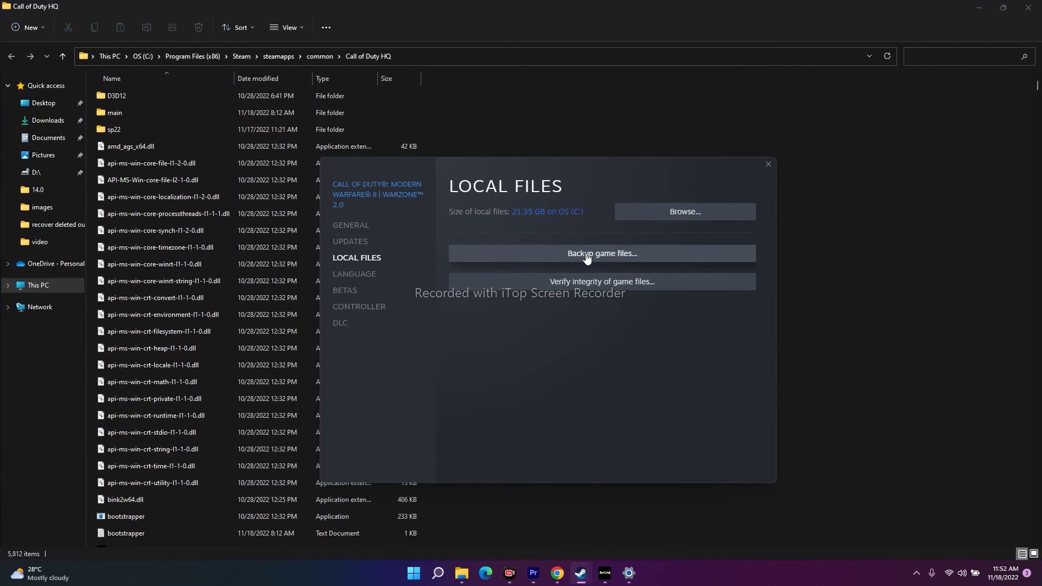
click(768, 163)
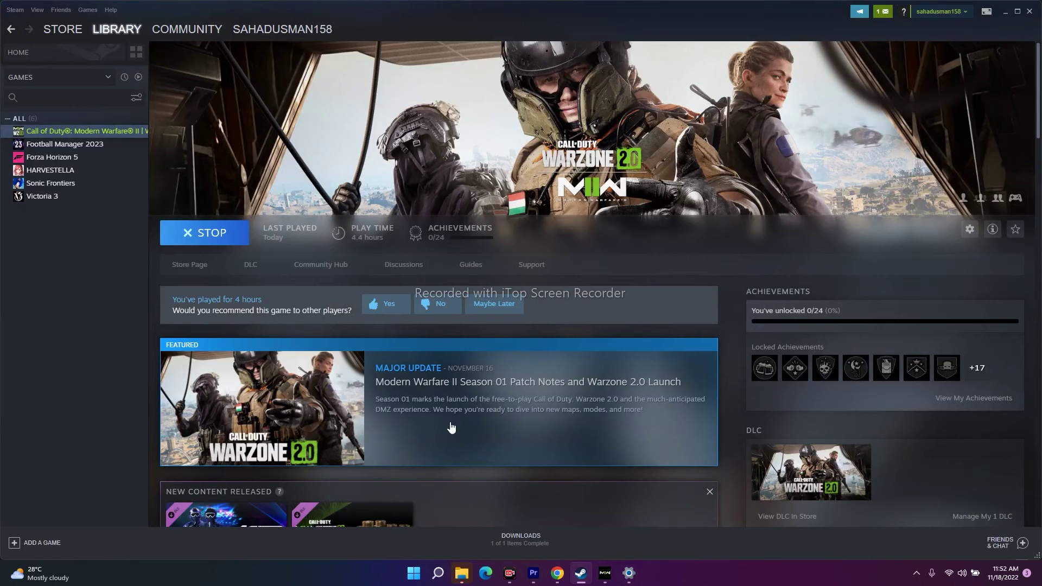
click(461, 573)
Step: Show the compatibility settings in the properties of the cod application
scroll(380, 318, down, 5)
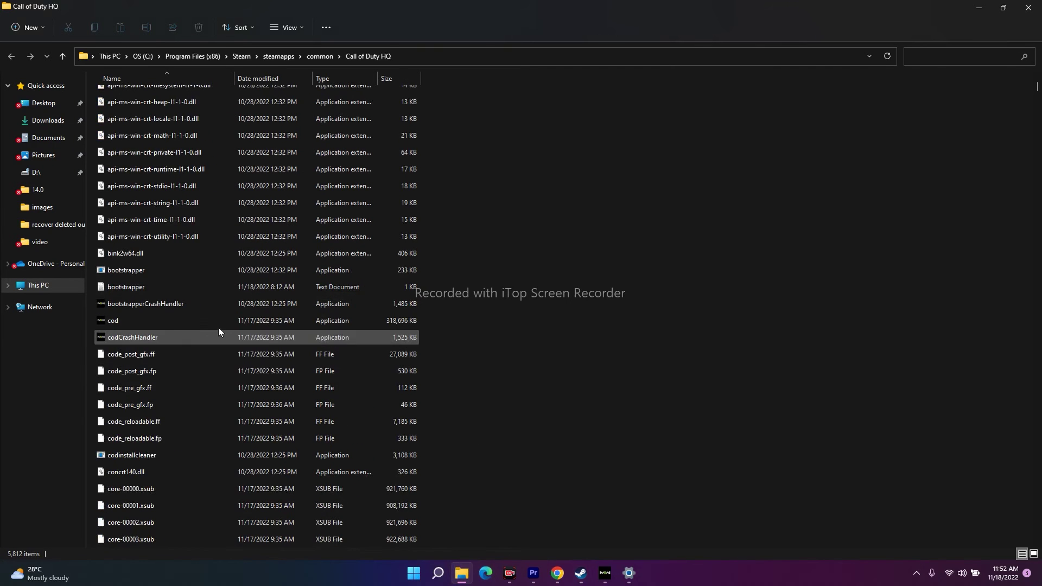
right_click(140, 323)
click(217, 506)
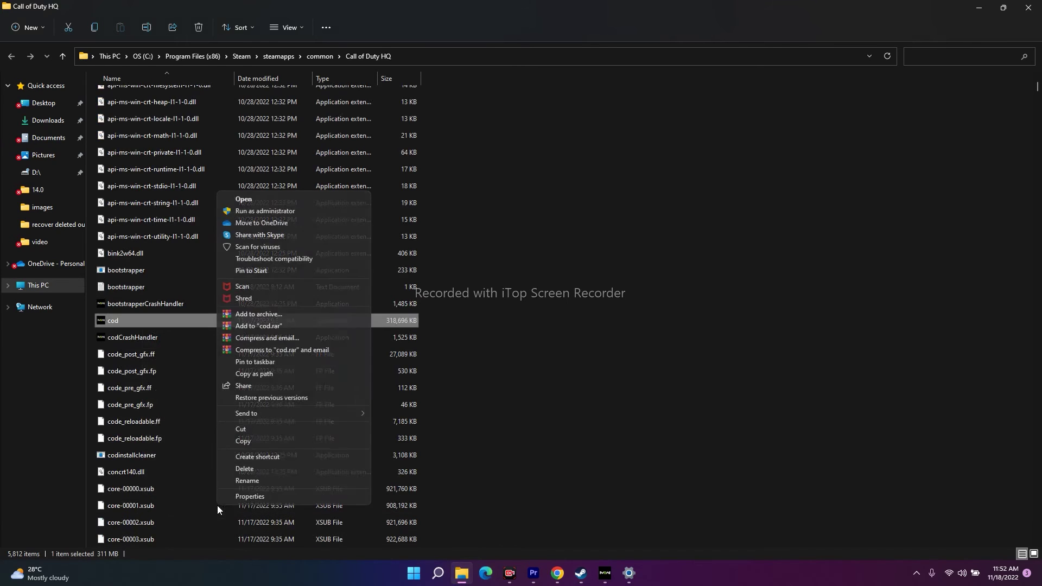
click(258, 498)
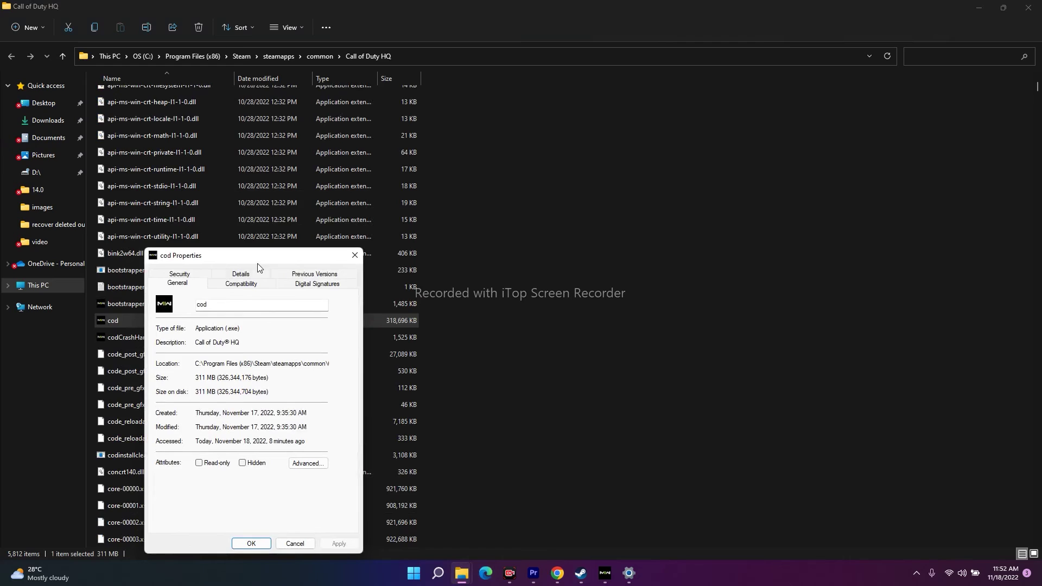
drag(259, 265, 621, 136)
click(607, 157)
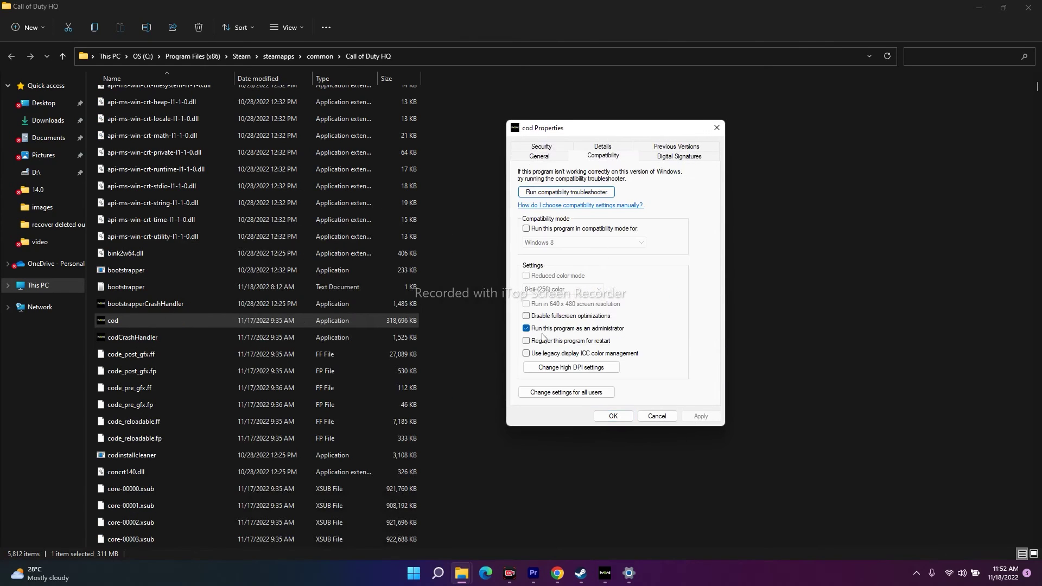
Step: Toggle the Run this program as an administrator setting for the cod application, apply it and close the properties
click(526, 329)
click(700, 417)
click(654, 416)
Step: Open the sp22 folder inside Call of Duty HQ and locate the sp22-cod application
scroll(480, 403, up, 5)
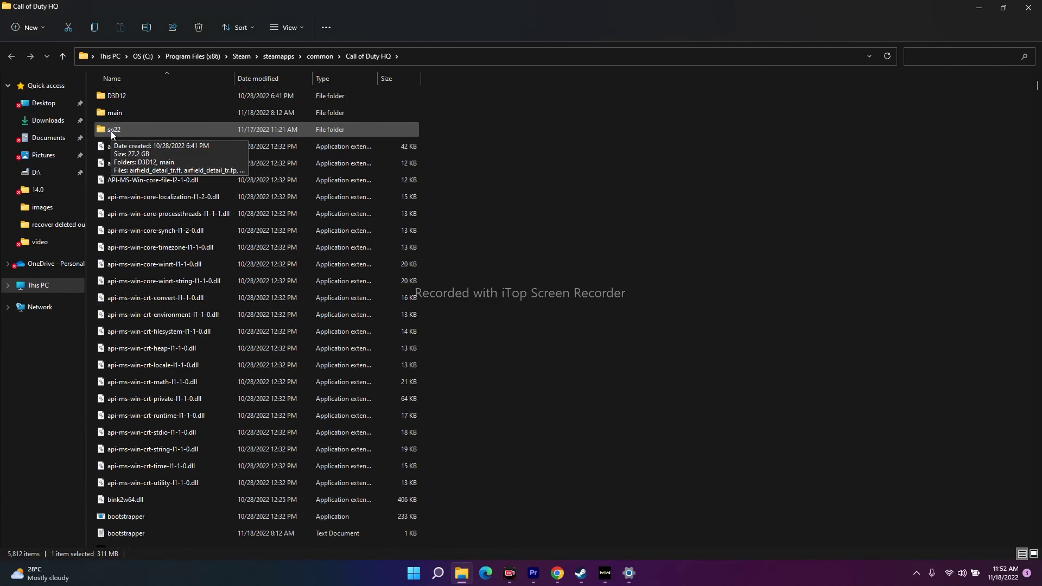
double_click(116, 130)
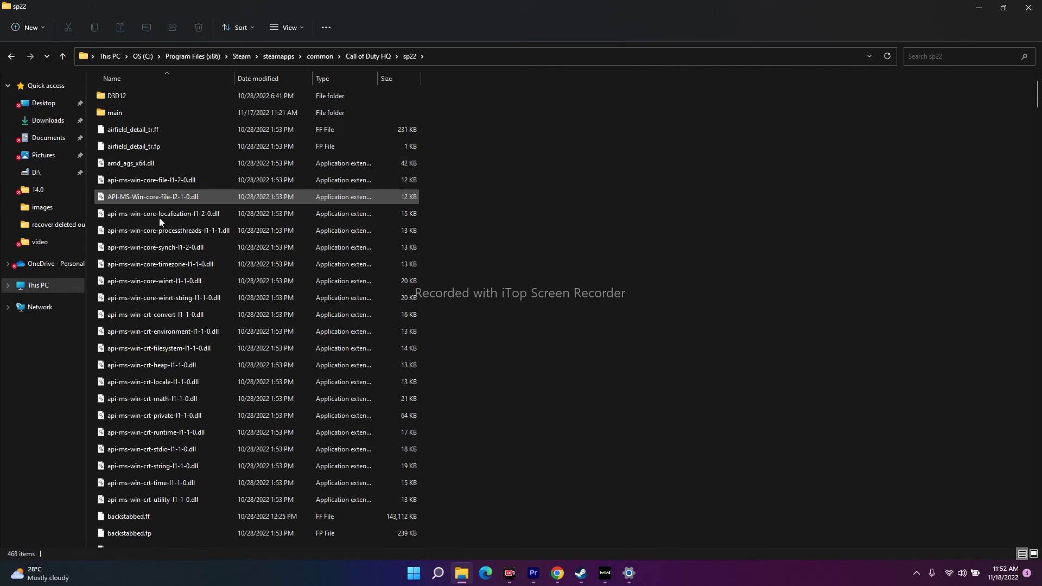
scroll(196, 308, down, 3)
scroll(197, 309, down, 15)
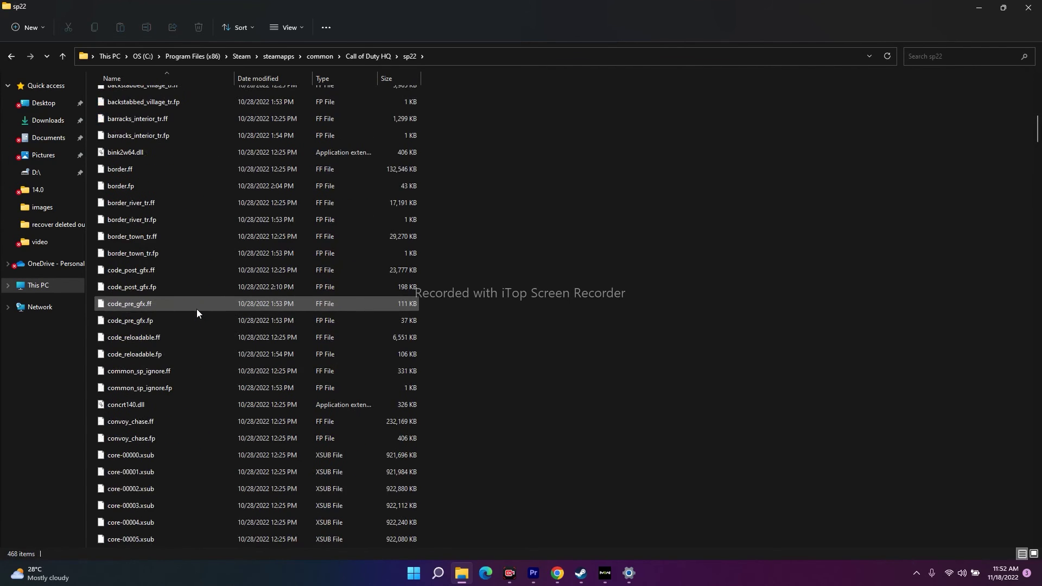
scroll(197, 309, down, 20)
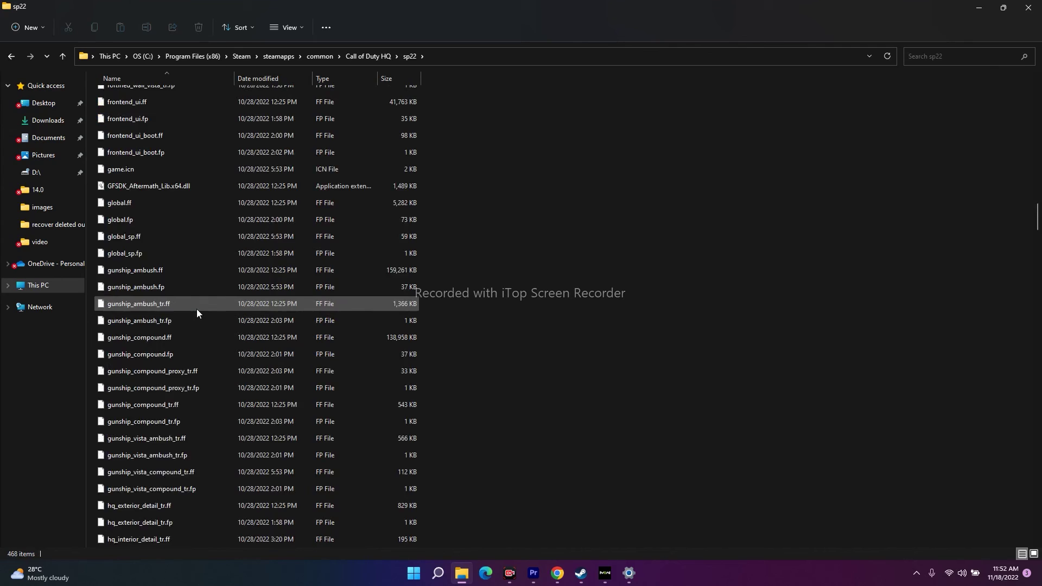
scroll(196, 309, down, 20)
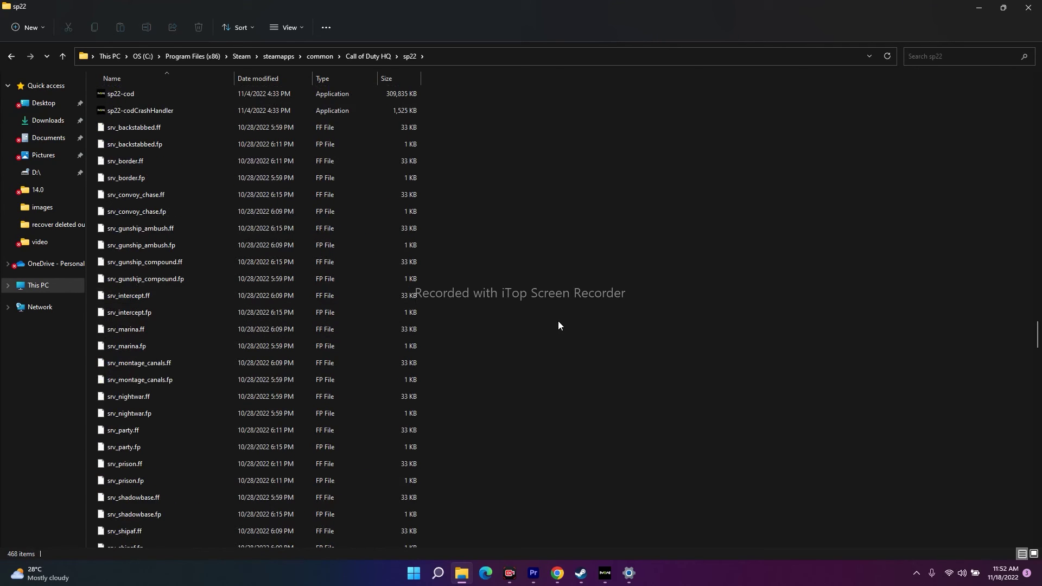
scroll(543, 317, up, 2)
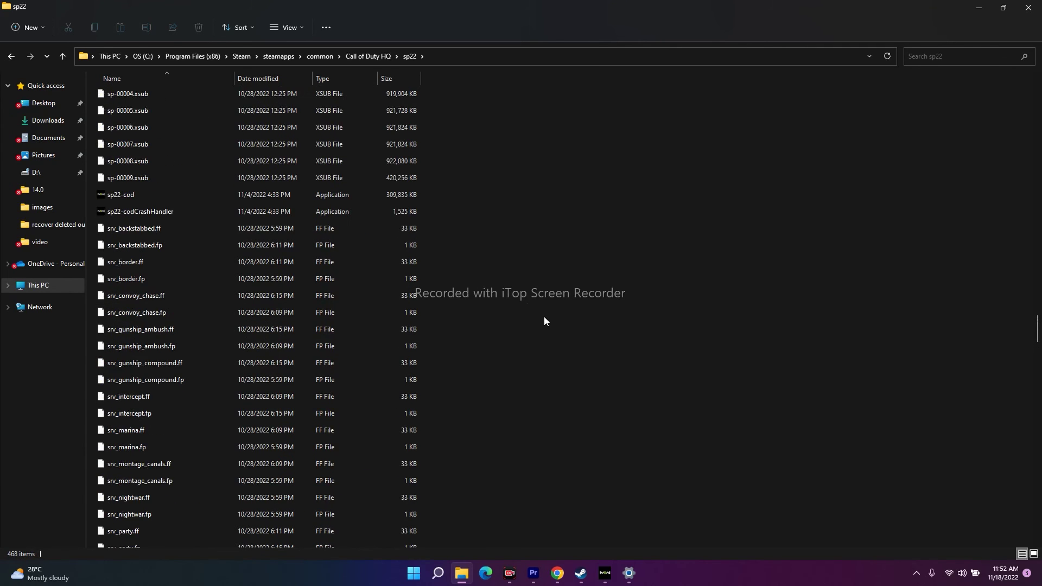
right_click(142, 197)
click(188, 323)
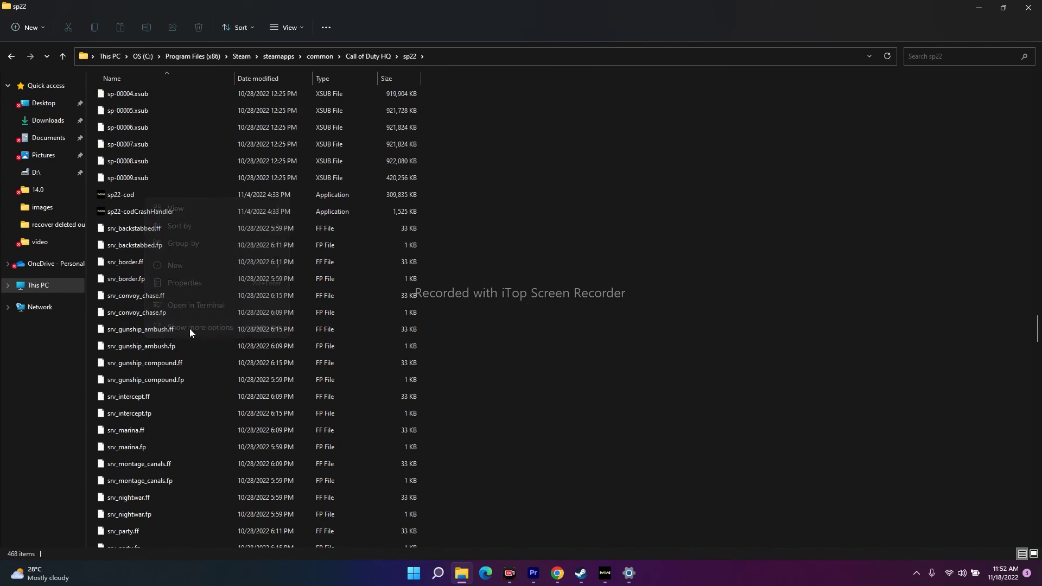
click(231, 472)
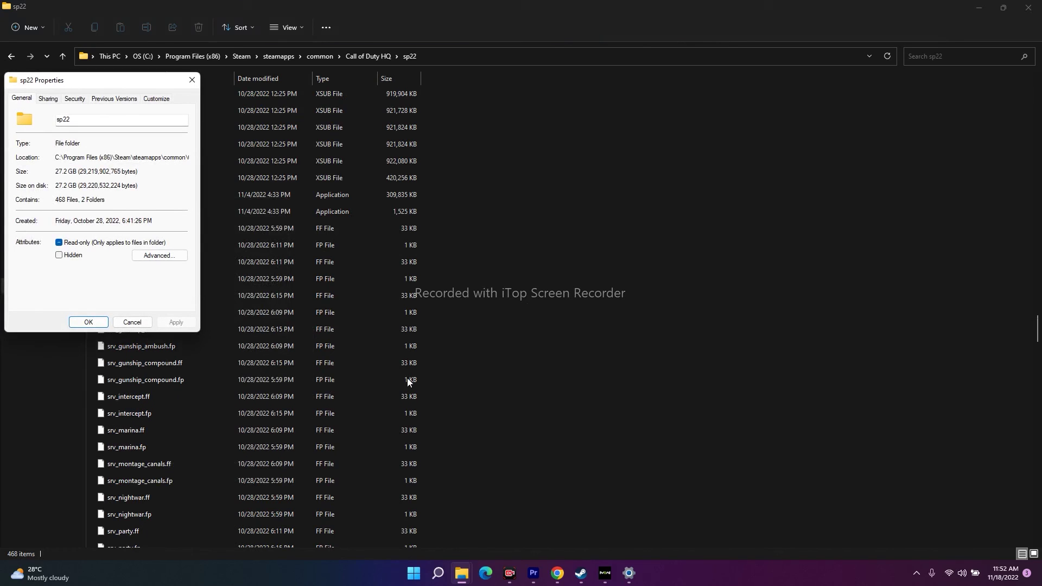
drag(103, 83, 289, 143)
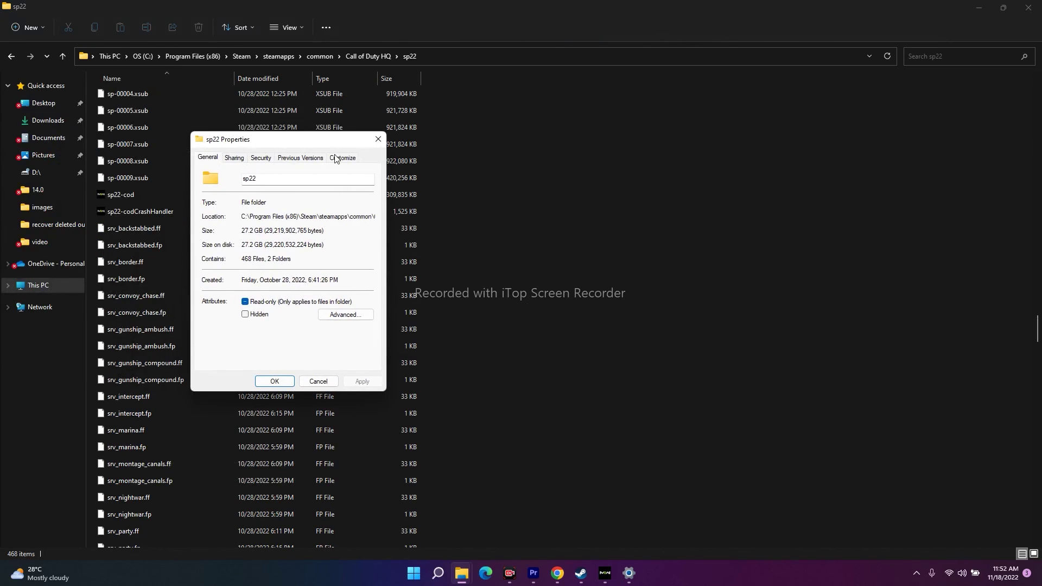
click(378, 140)
Step: Show the compatibility settings of the sp22-cod application, and close its properties and the sp22 folder window
right_click(161, 198)
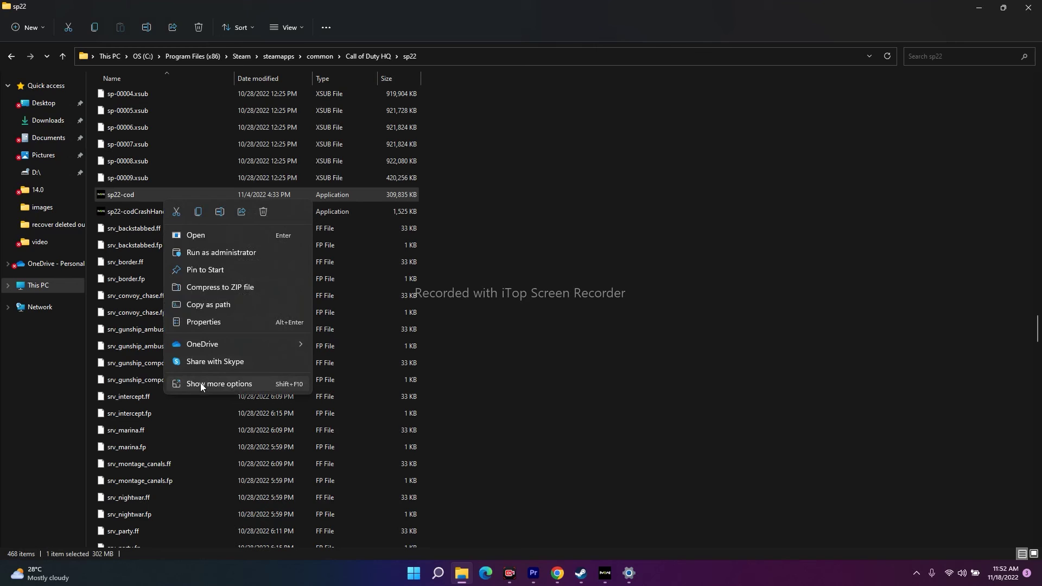
click(201, 384)
click(268, 379)
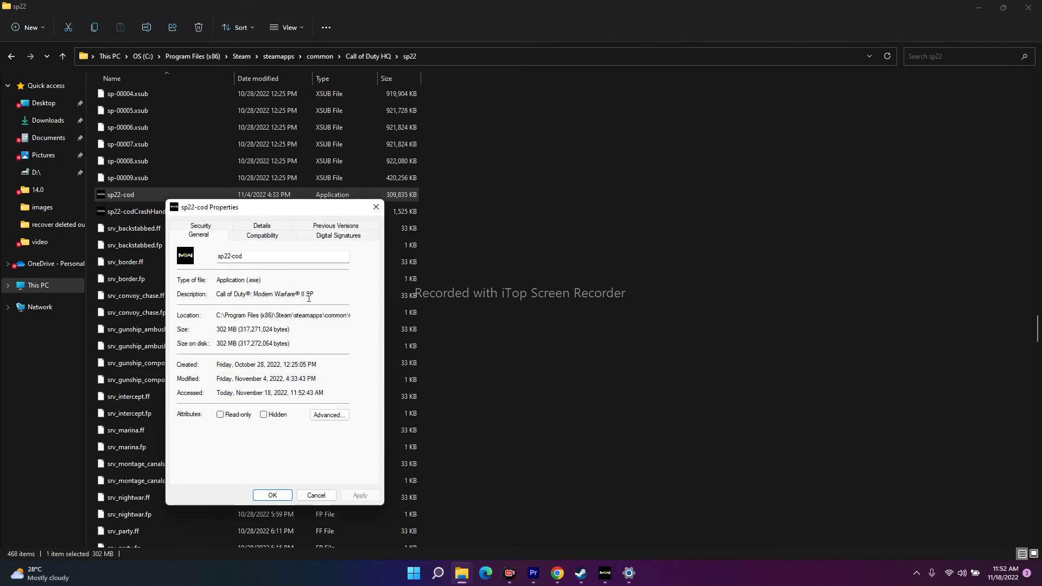
click(264, 237)
drag(293, 207, 609, 111)
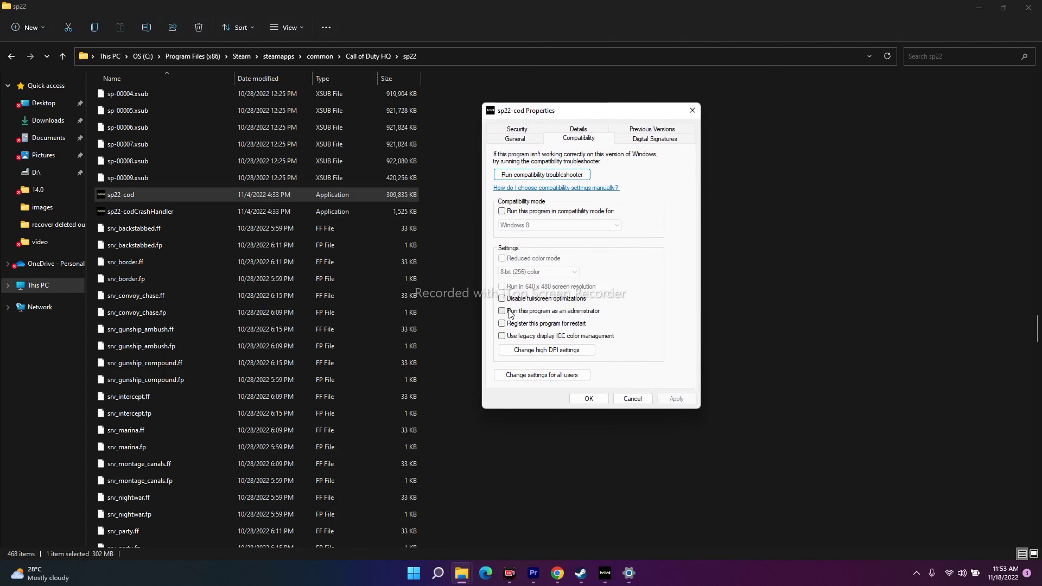
click(588, 399)
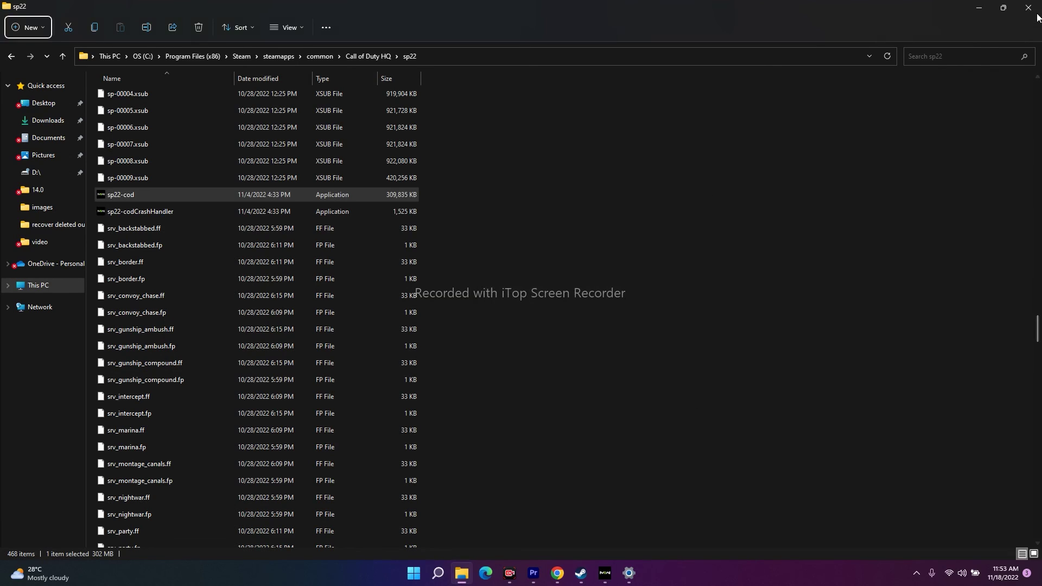
click(1028, 8)
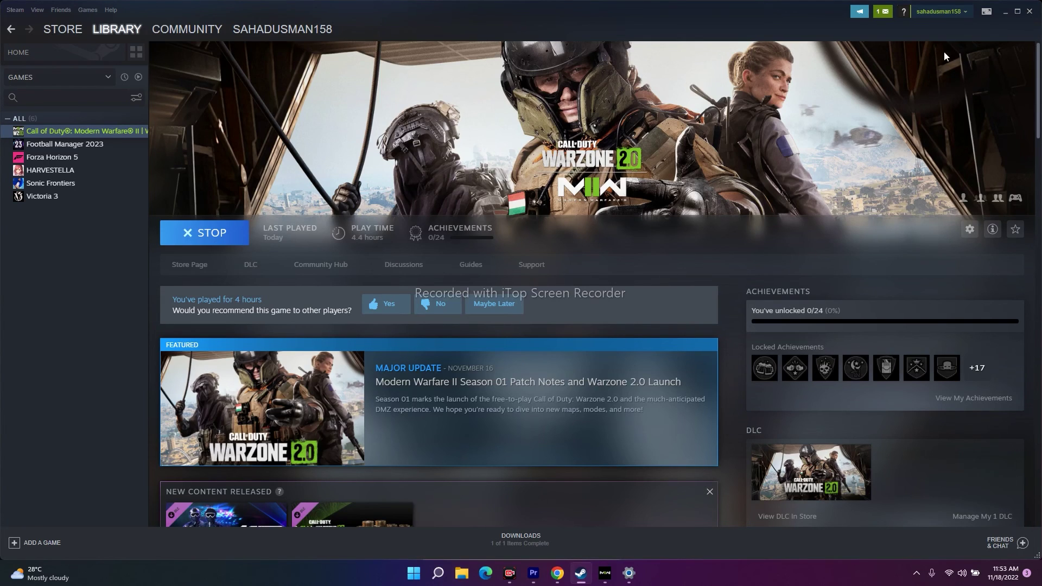